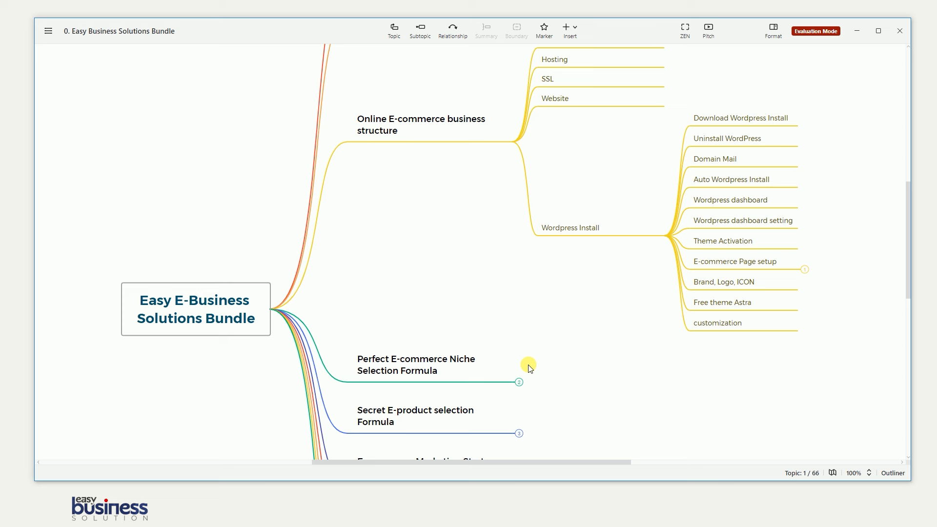
pyautogui.hscroll(5, 529, 372)
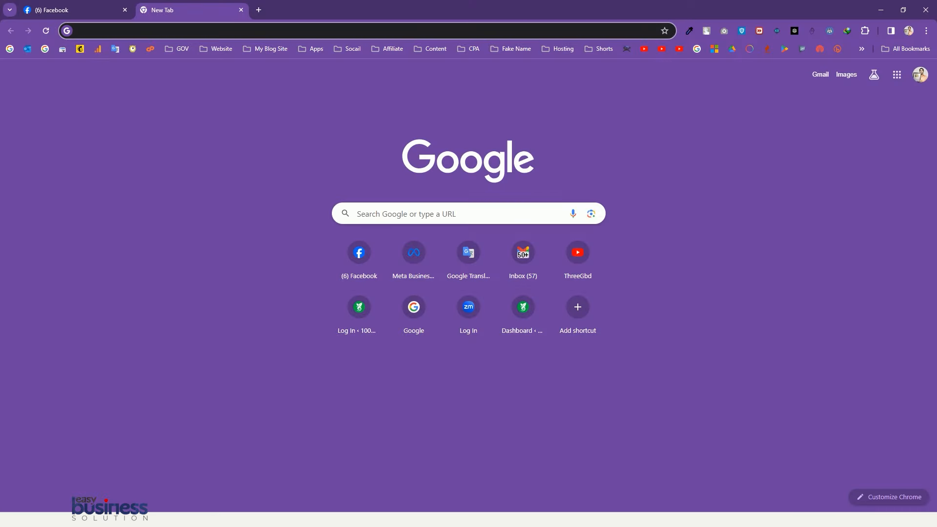
# In the browser, open codecanyon.net and go to the WordPress eCommerce category of Web Themes & Templates
pyautogui.write('codecanyon.net')
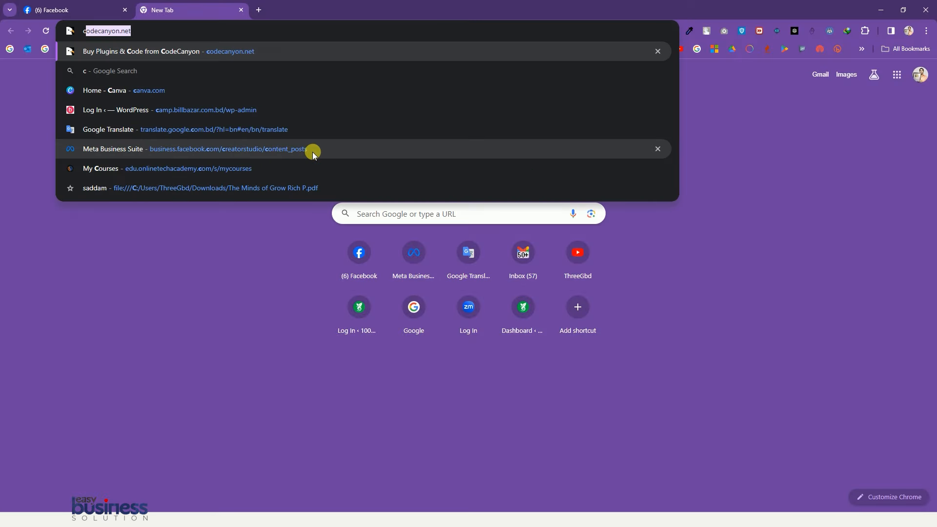
pyautogui.press('Return')
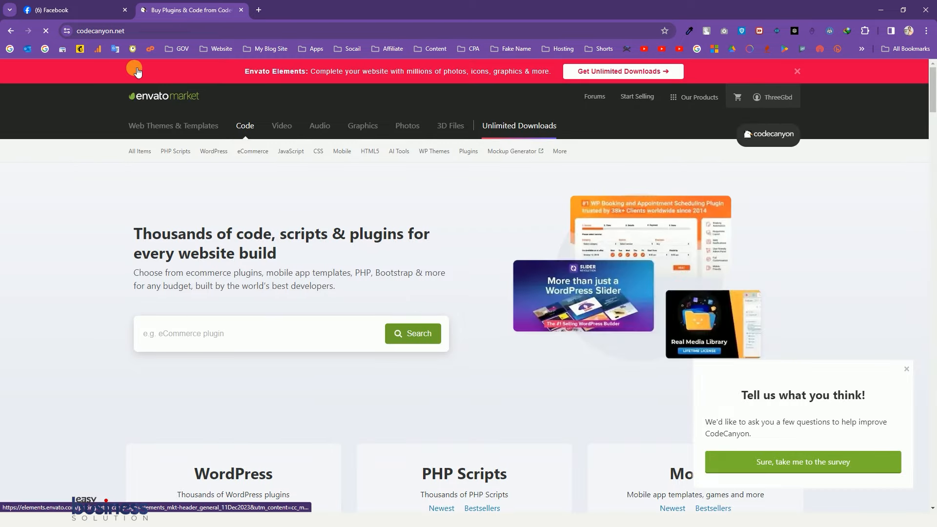
pyautogui.click(158, 126)
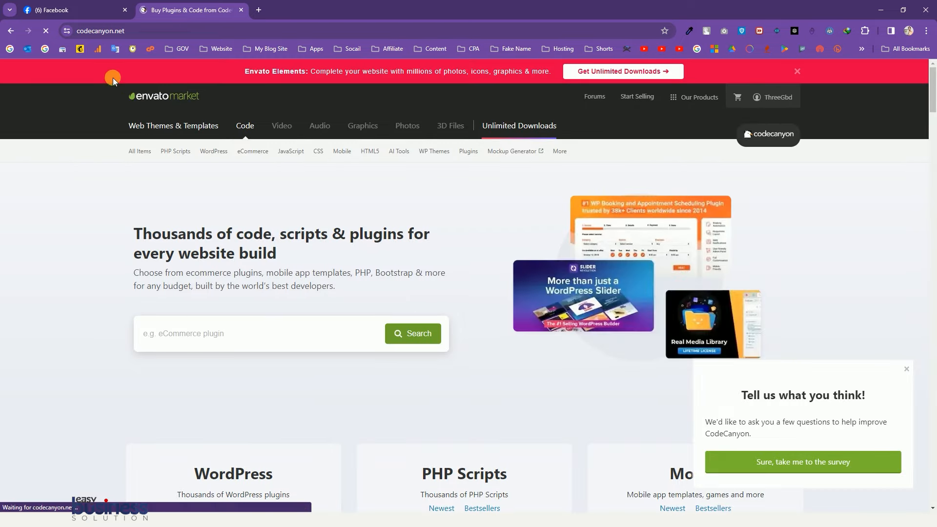
pyautogui.scroll(-1, 176, 147)
pyautogui.moveTo(177, 107)
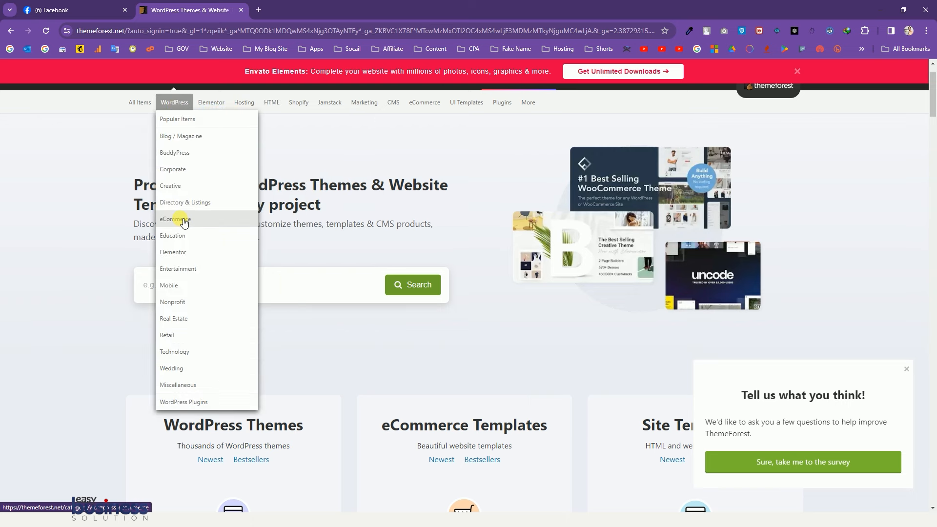
pyautogui.click(183, 202)
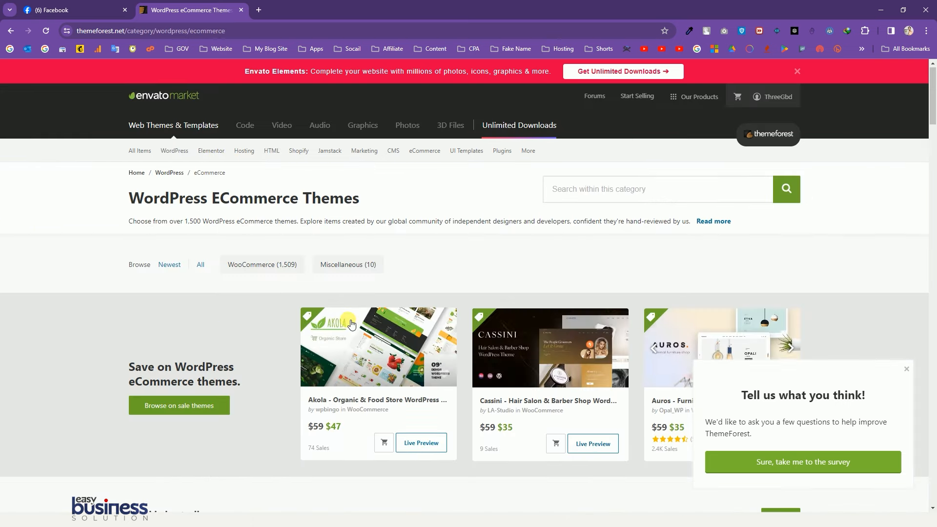
# Examine the WordPress eCommerce themes on offer, comparing prices, ratings and sales across the sale, bestseller and other sections
pyautogui.scroll(-3, 499, 240)
pyautogui.scroll(-5, 661, 280)
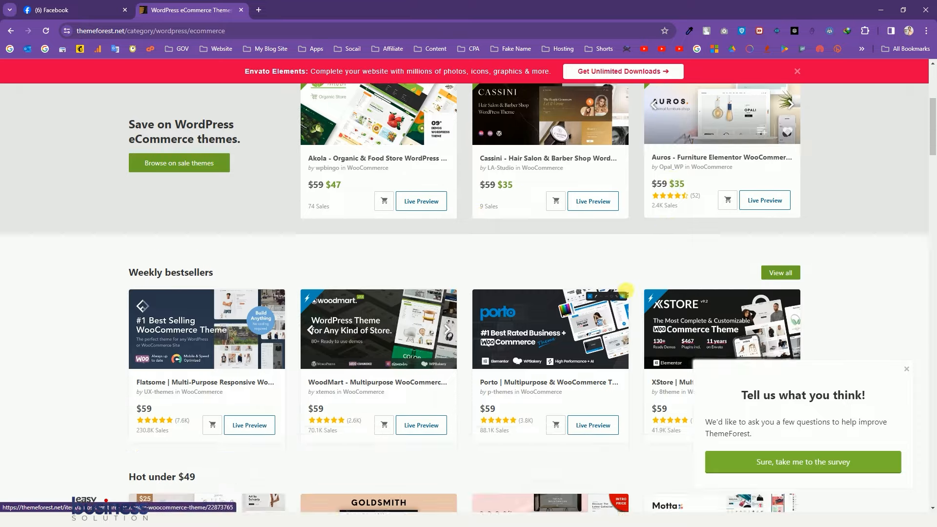
pyautogui.scroll(-2, 370, 316)
pyautogui.scroll(2, 345, 308)
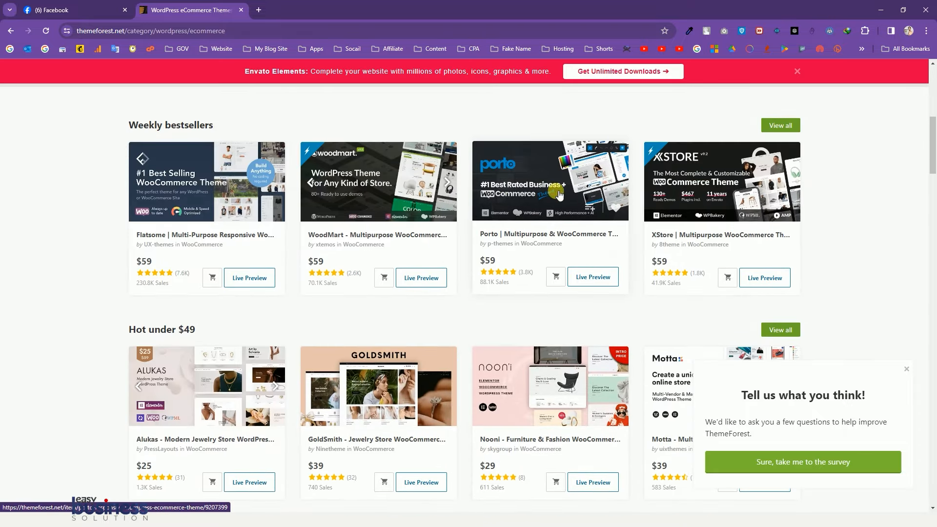
pyautogui.scroll(-1, 576, 242)
pyautogui.scroll(-12, 577, 242)
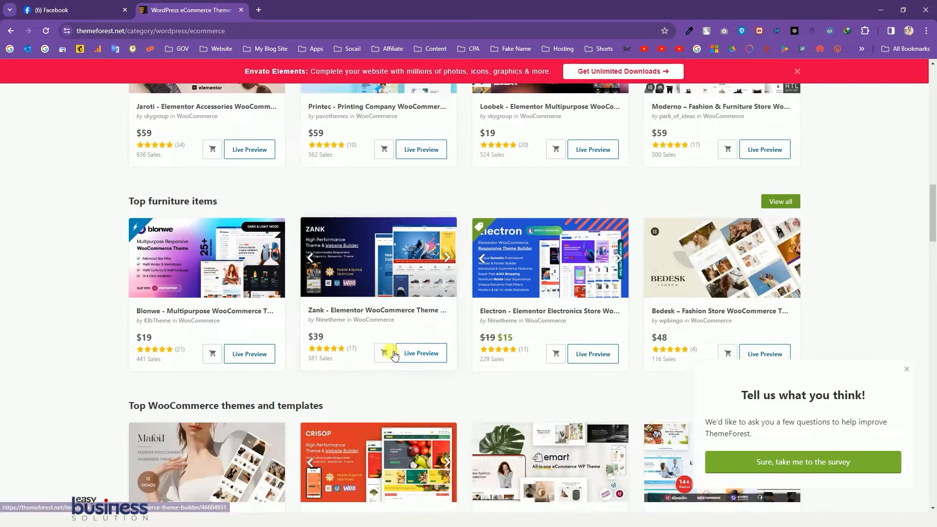
pyautogui.scroll(-8, 473, 348)
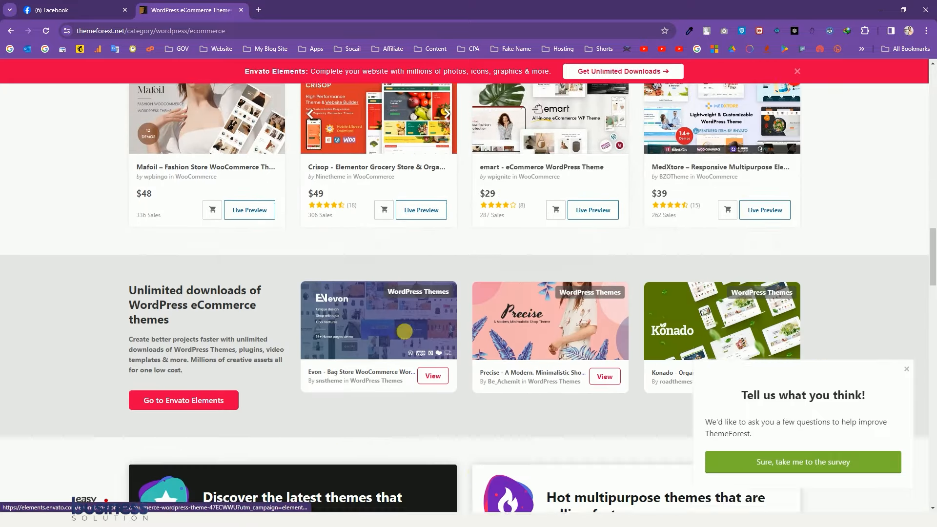
pyautogui.scroll(9, 544, 265)
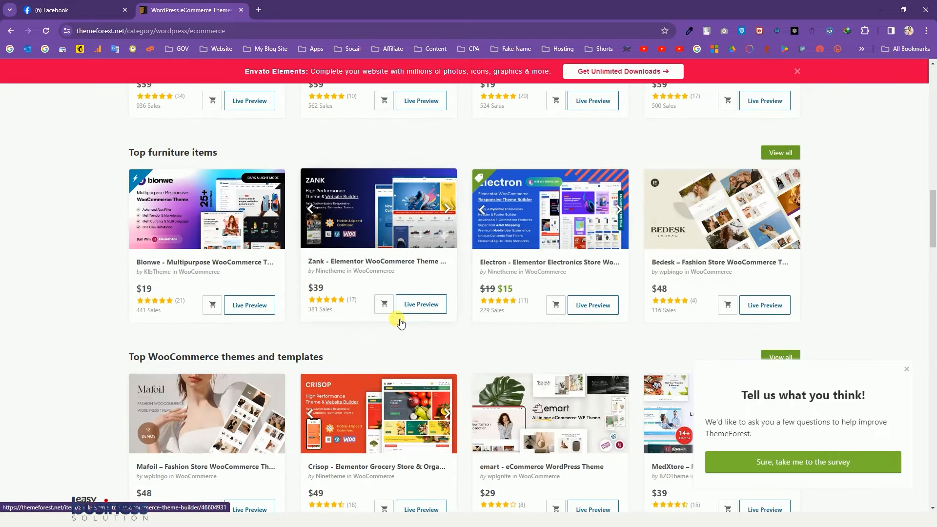
pyautogui.scroll(4, 371, 322)
pyautogui.scroll(2, 332, 328)
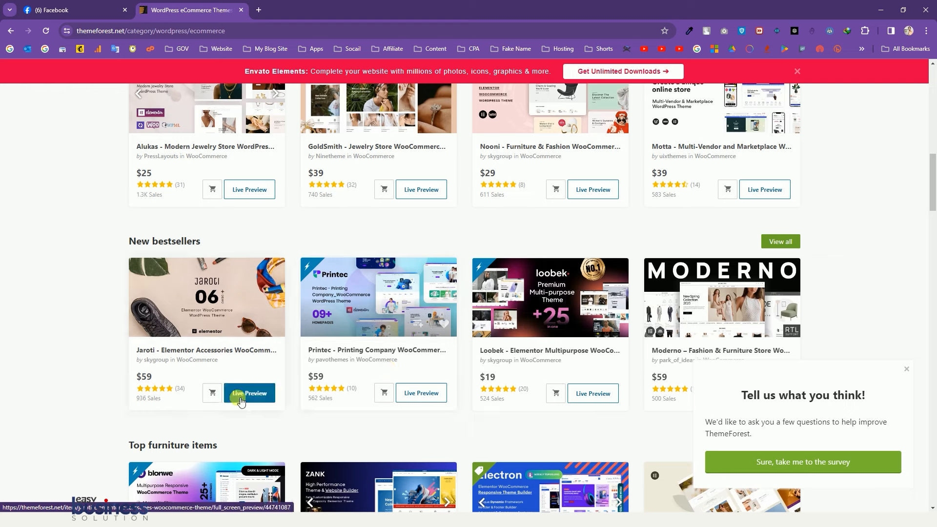
pyautogui.scroll(1, 178, 176)
pyautogui.scroll(2, 150, 247)
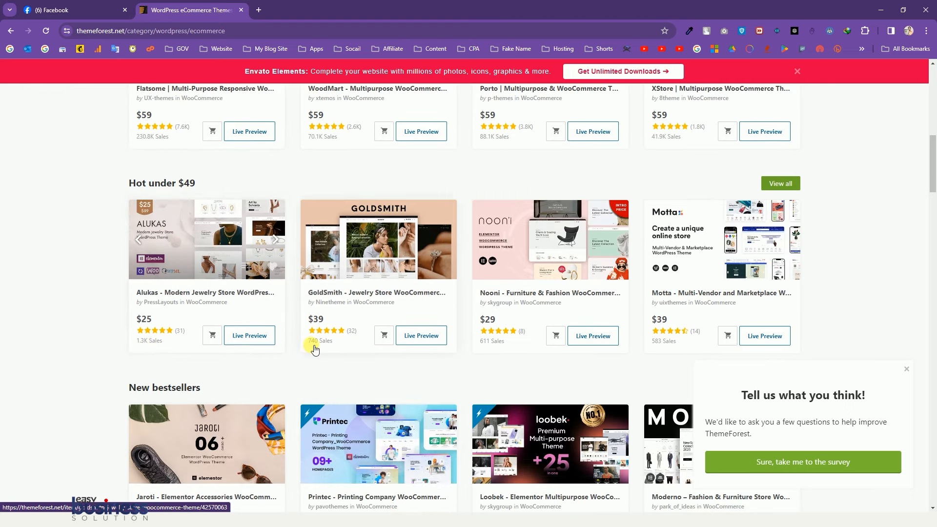
pyautogui.scroll(4, 315, 349)
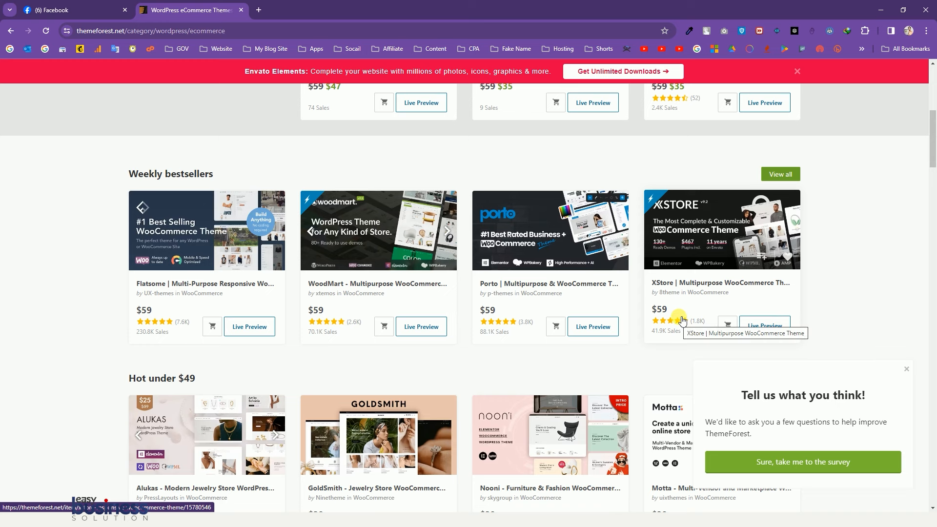
pyautogui.scroll(4, 598, 277)
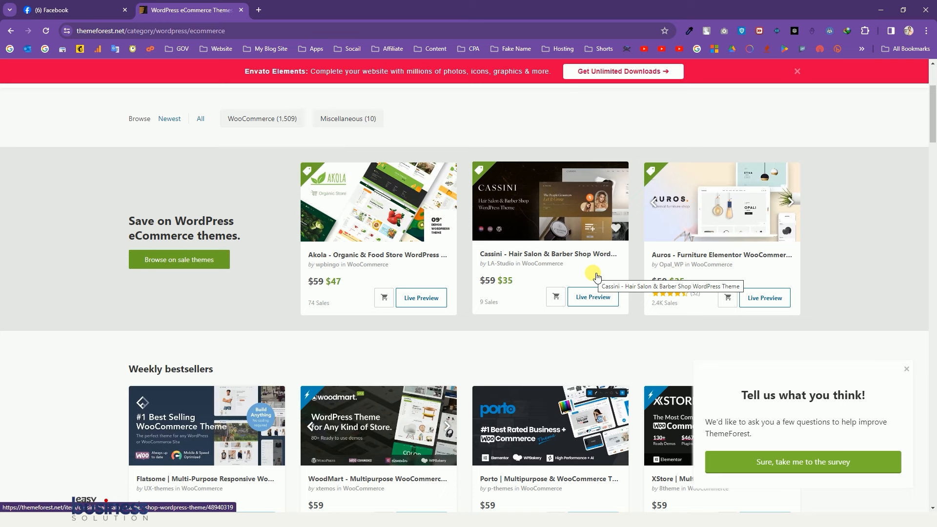
pyautogui.scroll(-2, 381, 337)
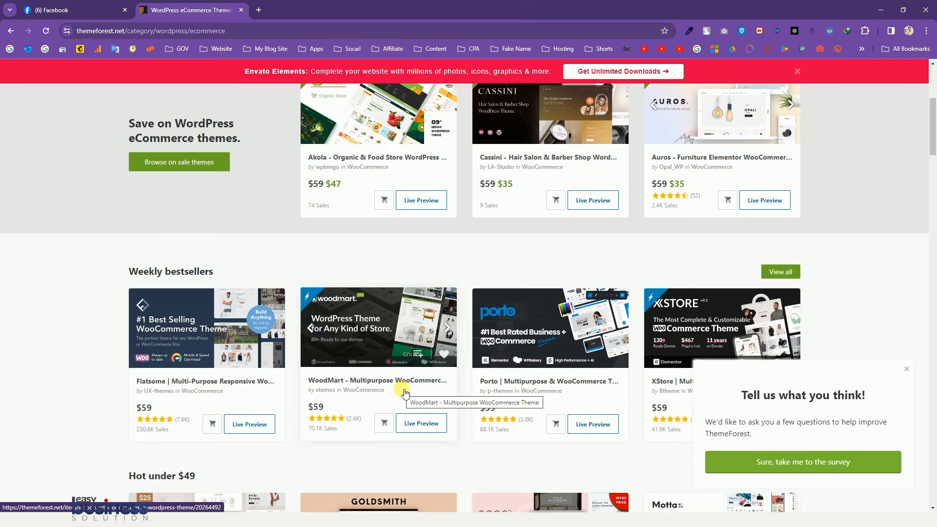
pyautogui.scroll(5, 359, 420)
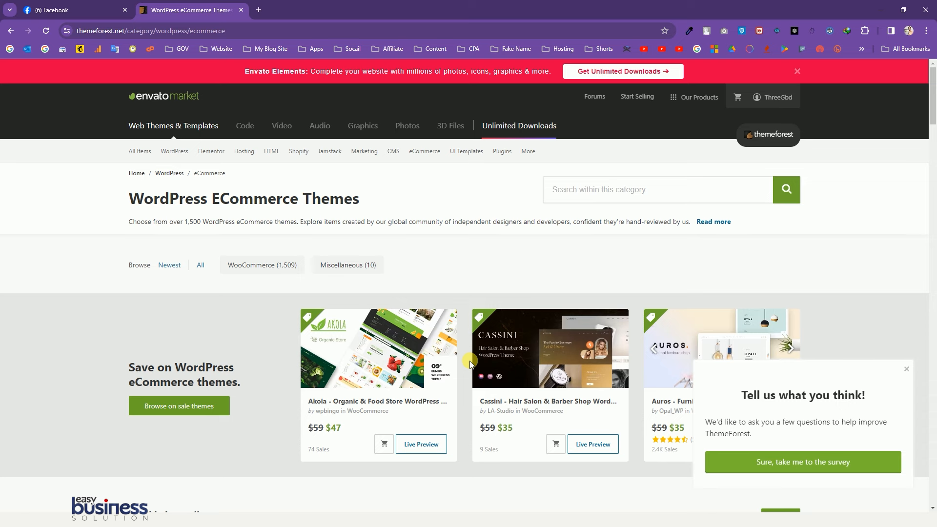
# Open the account's Downloads page and locate the Martfury - WooCommerce Marketplace WordPress Theme among the purchased items
pyautogui.click(777, 97)
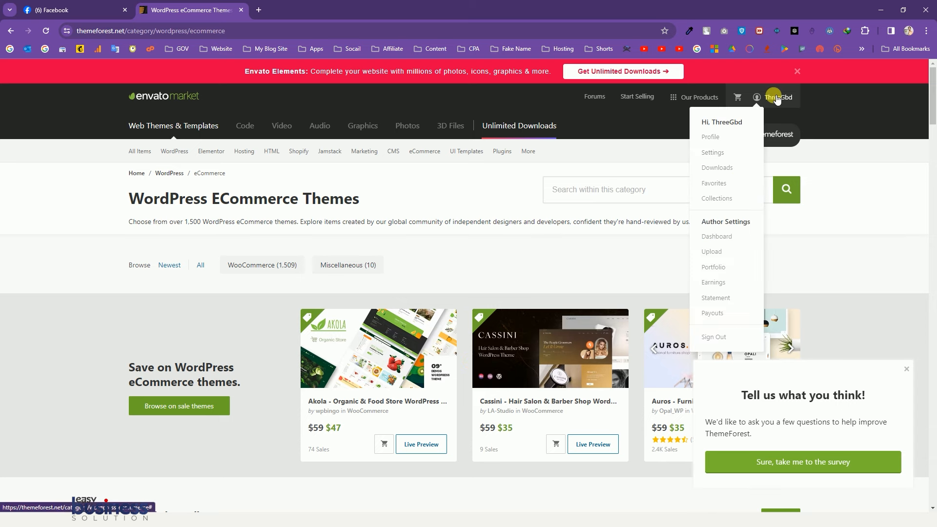
pyautogui.click(723, 169)
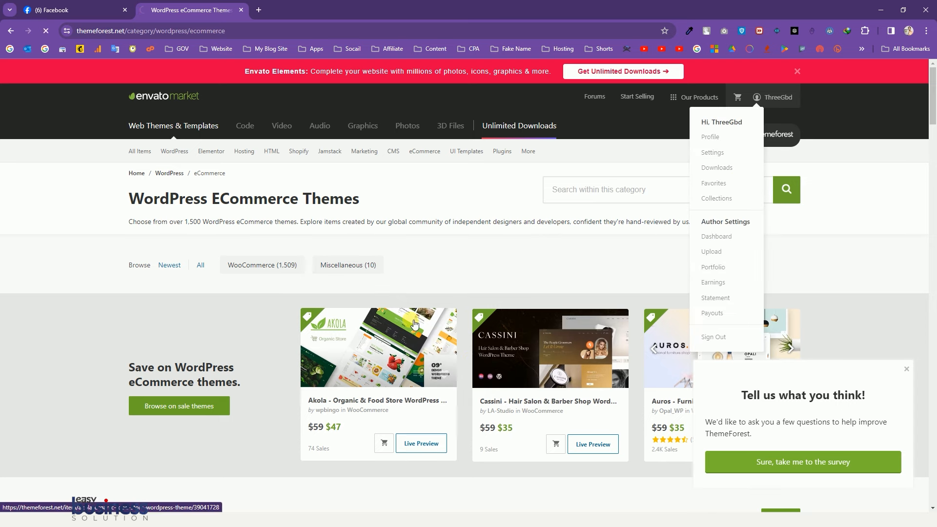
pyautogui.scroll(-10, 439, 371)
pyautogui.scroll(-17, 394, 408)
pyautogui.scroll(3, 368, 360)
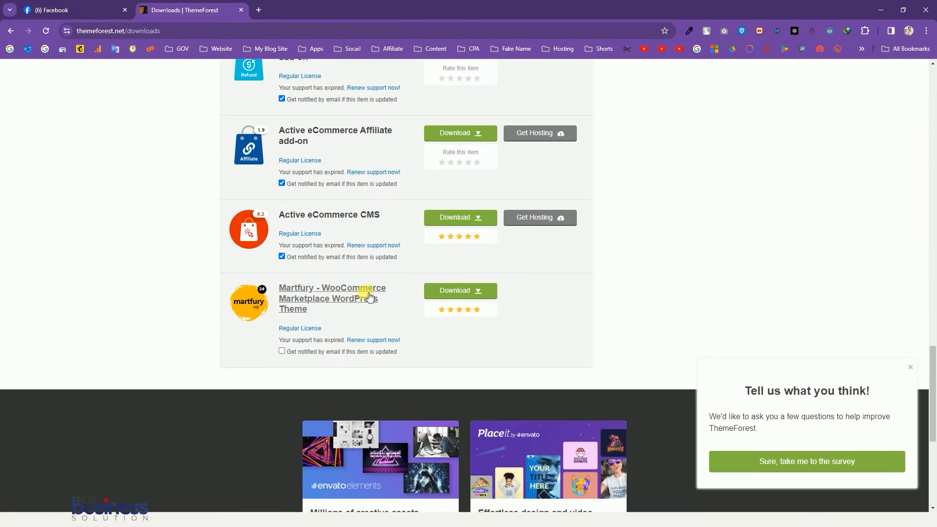
# Cancel the Martfury theme file download and download its license certificate & purchase code as text instead
pyautogui.click(473, 292)
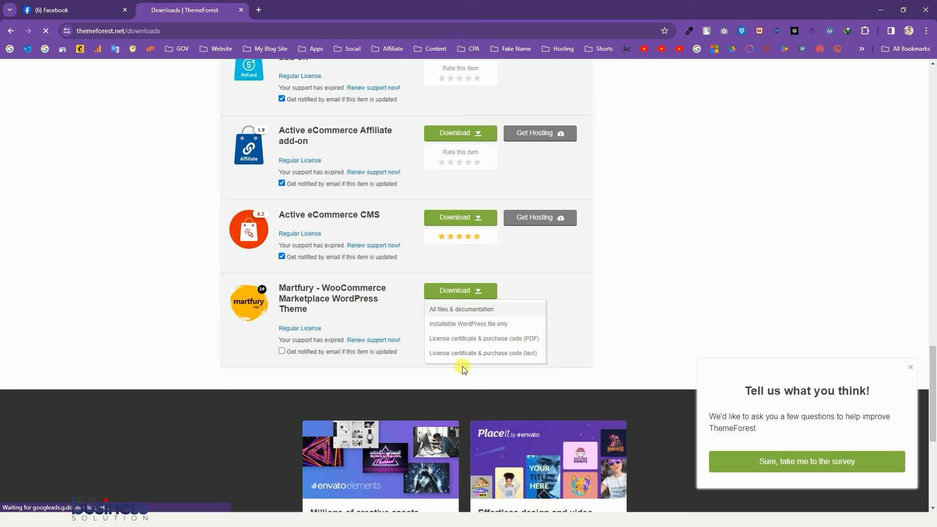
pyautogui.click(502, 339)
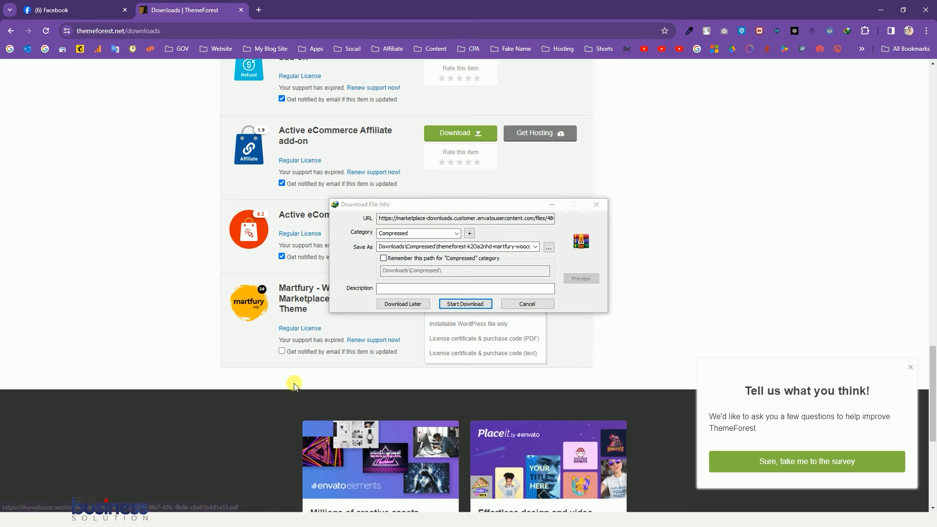
pyautogui.click(596, 204)
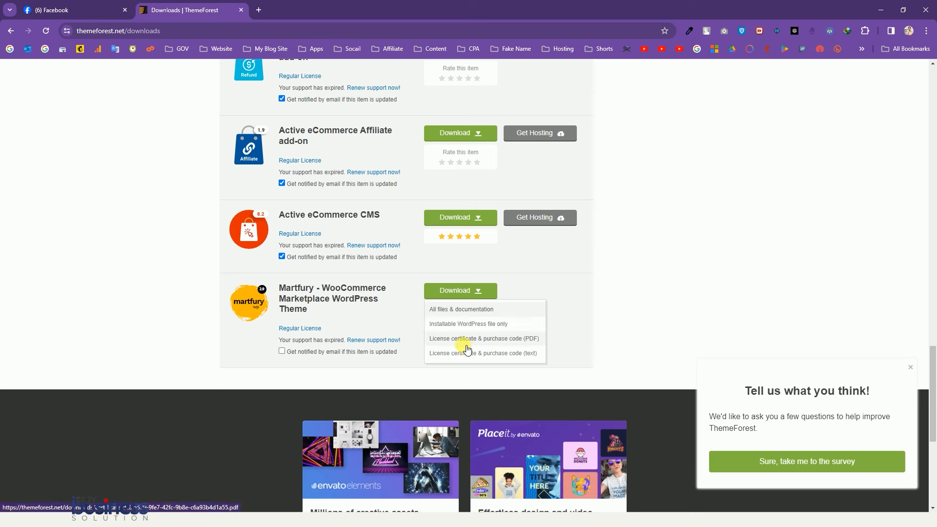
pyautogui.click(483, 355)
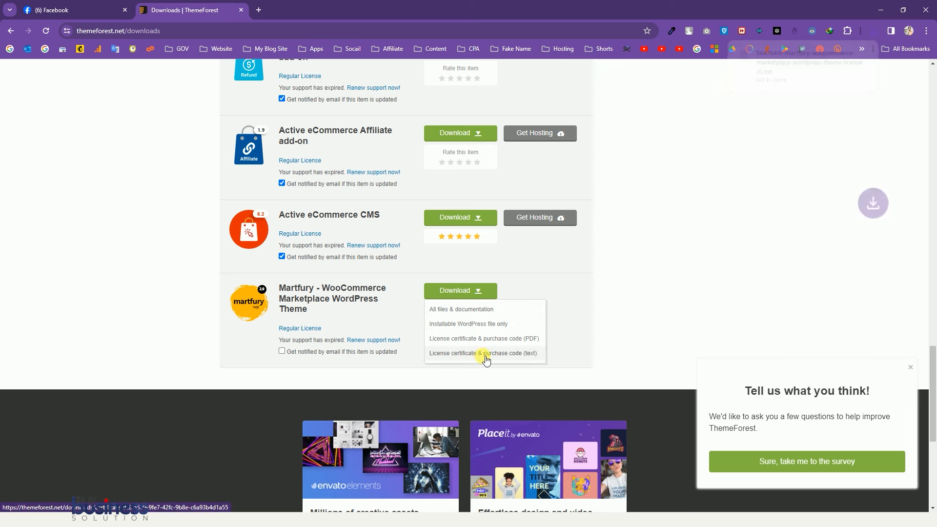
pyautogui.scroll(20, 628, 276)
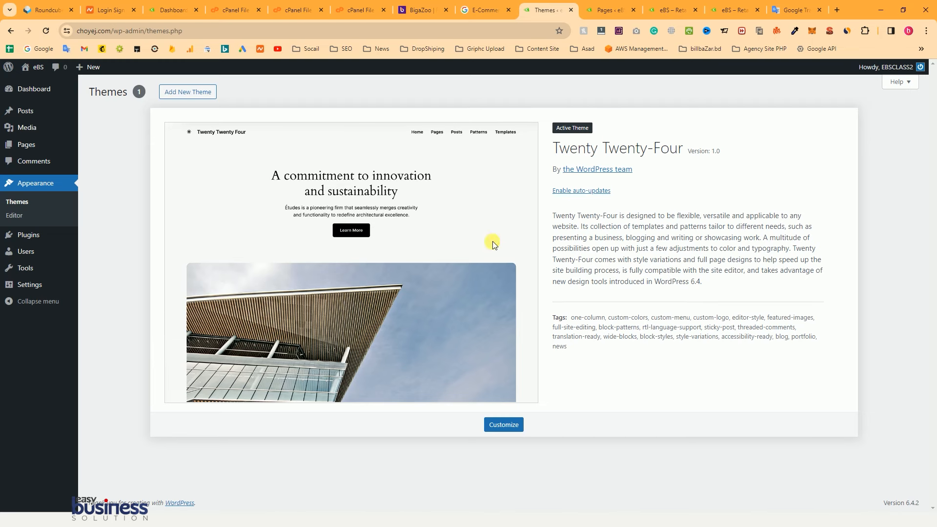
# In the choyej.com browser window, close the WordPress Pages tab and one of the duplicate eBS site tabs
pyautogui.click(610, 10)
pyautogui.rightClick(362, 134)
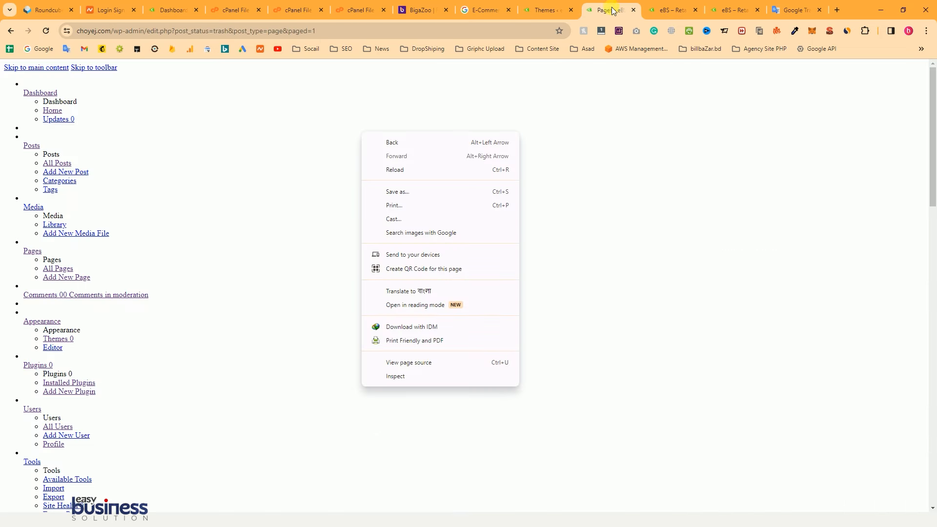
pyautogui.click(633, 9)
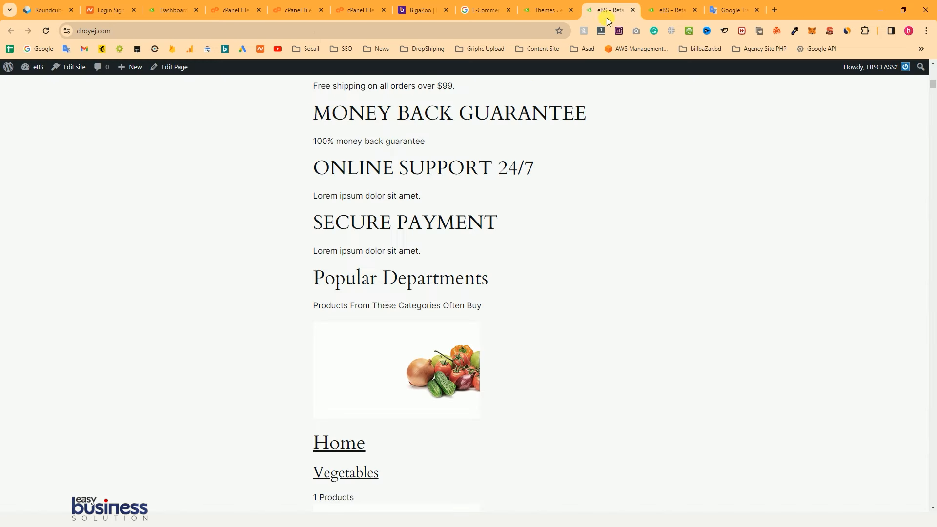
pyautogui.click(633, 9)
# Examine the eBS site's front page from header to footer to see how the active theme presents it
pyautogui.scroll(-8, 402, 272)
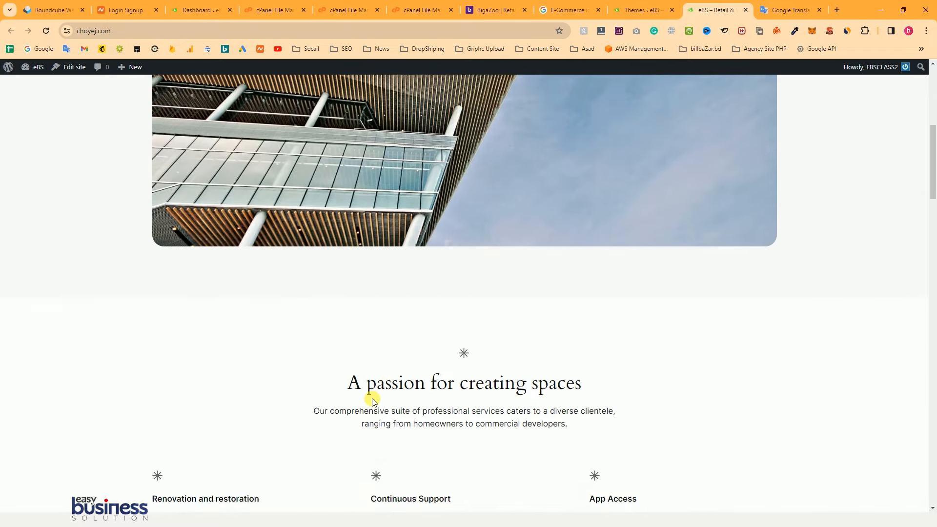
pyautogui.scroll(5, 373, 394)
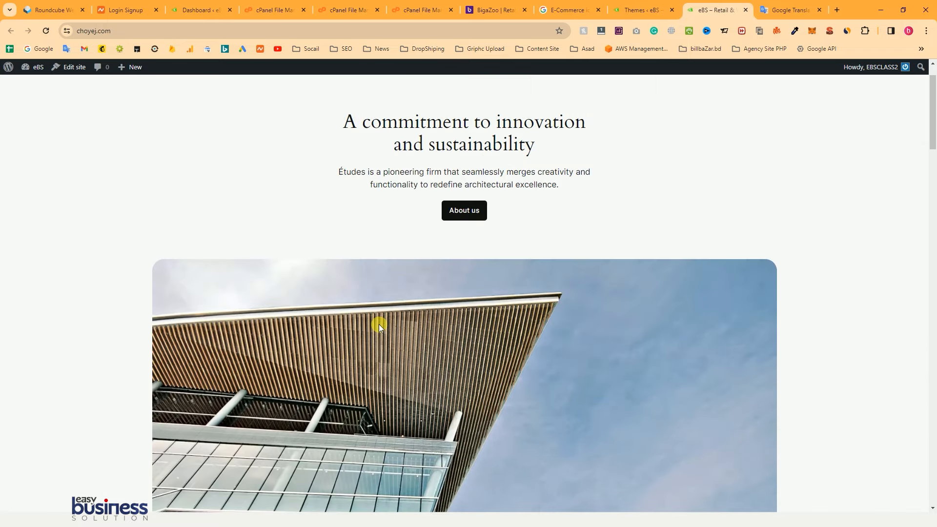
pyautogui.scroll(-13, 383, 270)
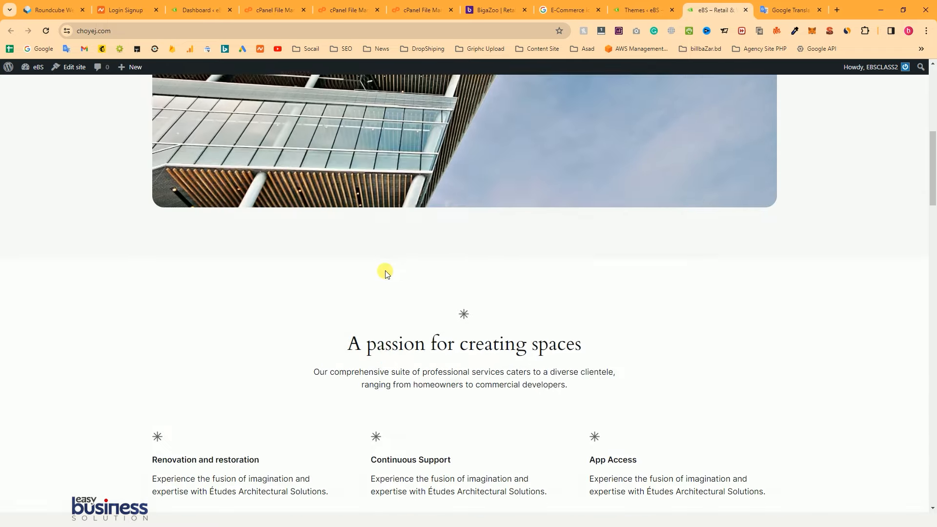
pyautogui.scroll(-20, 361, 295)
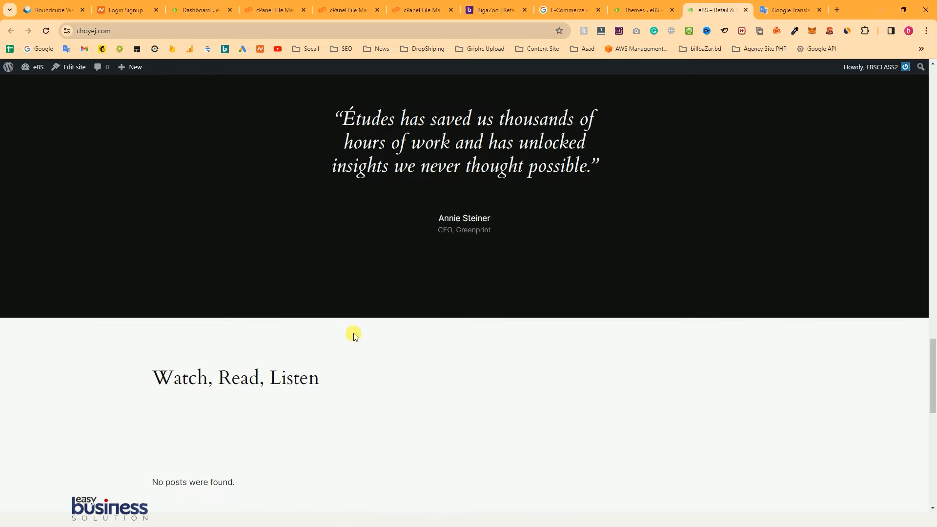
pyautogui.scroll(-5, 326, 381)
pyautogui.scroll(20, 343, 354)
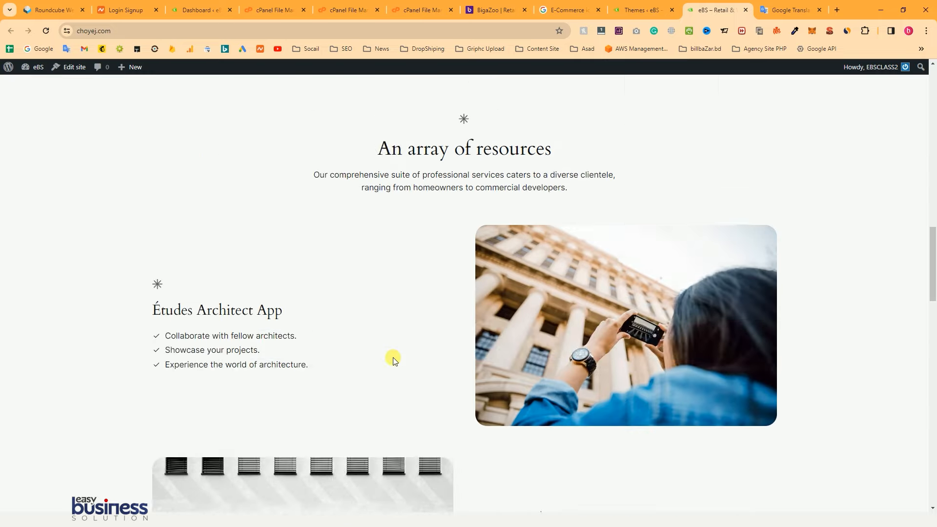
pyautogui.scroll(10, 359, 310)
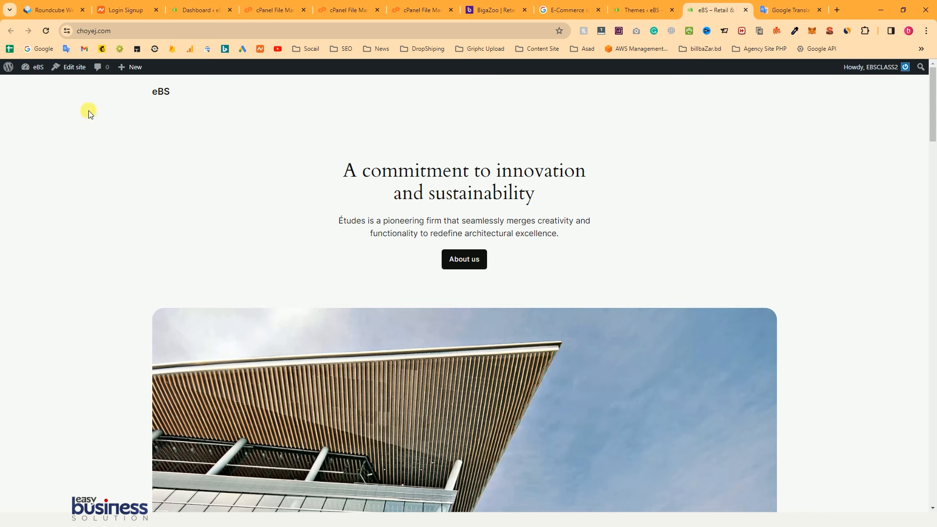
# Return to the WordPress Themes page and start adding a new theme
pyautogui.click(649, 5)
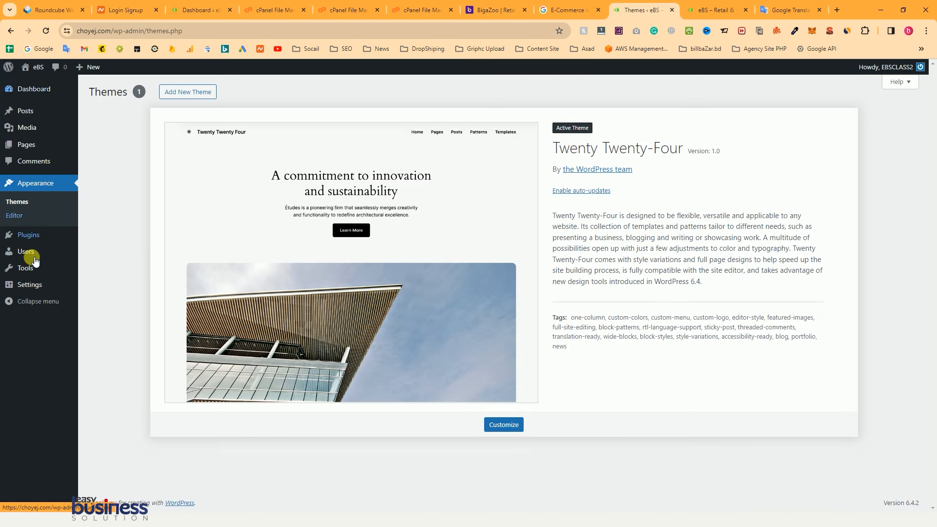
pyautogui.click(187, 92)
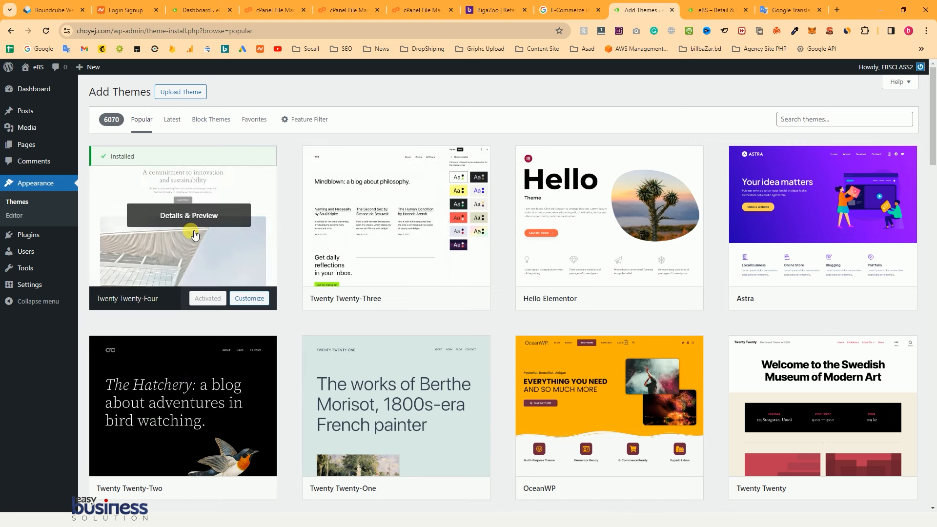
# Search the WordPress theme directory for "ecomm" and look through the free eCommerce themes it offers
pyautogui.click(786, 120)
pyautogui.write('ecomm')
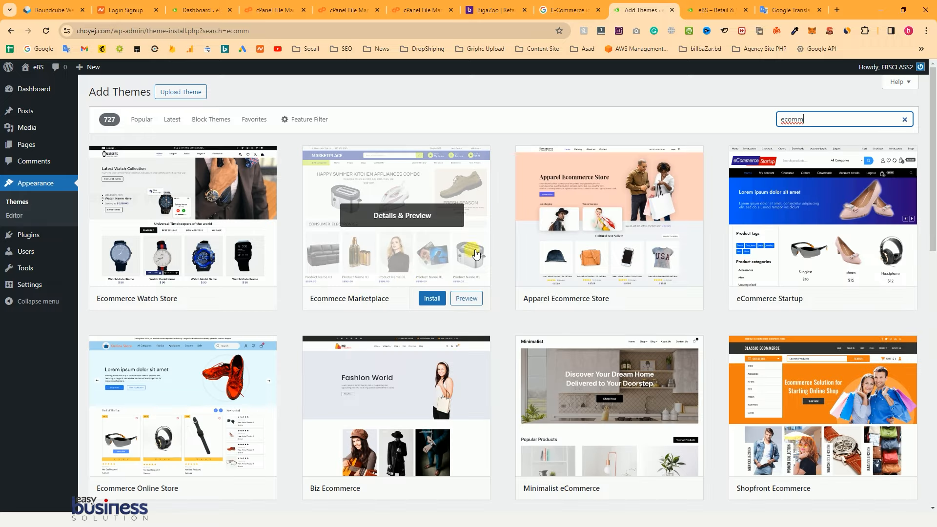
pyautogui.scroll(-3, 838, 257)
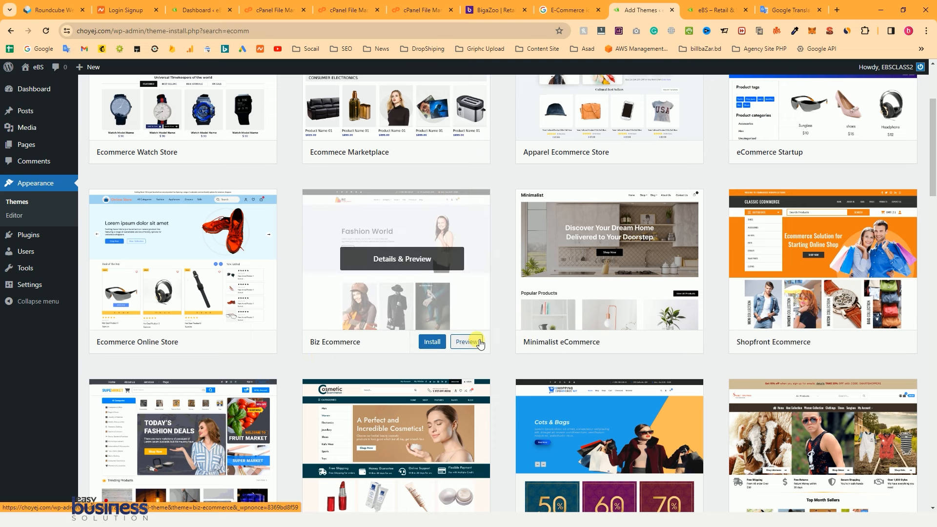
pyautogui.moveTo(603, 259)
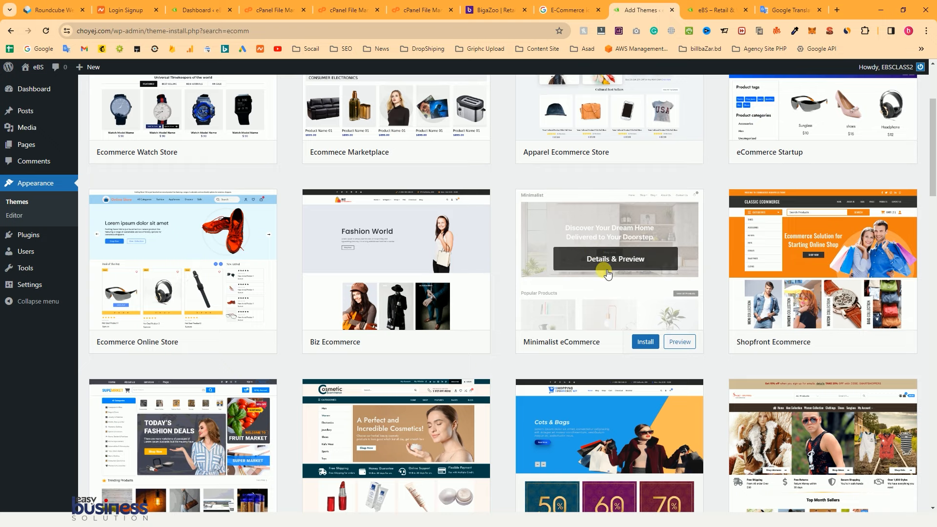
pyautogui.scroll(-2, 448, 311)
pyautogui.scroll(-2, 448, 311)
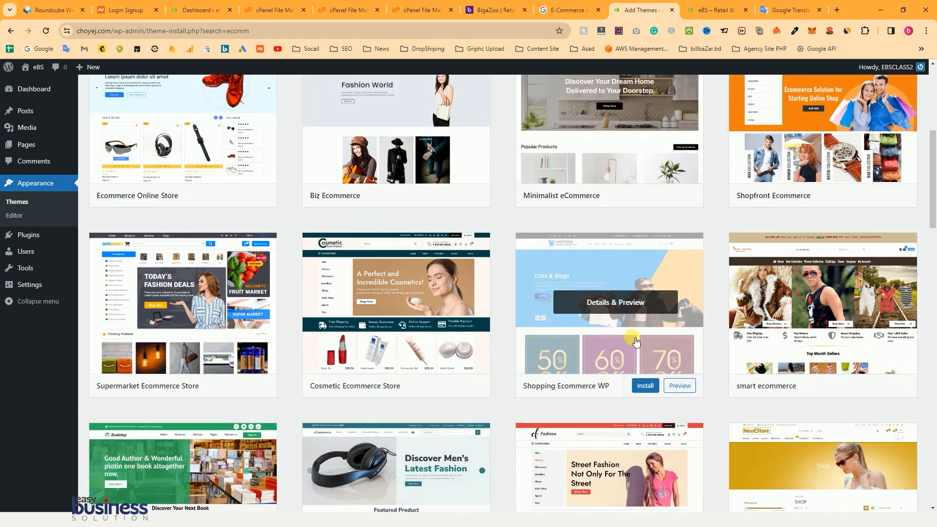
pyautogui.scroll(-2, 610, 342)
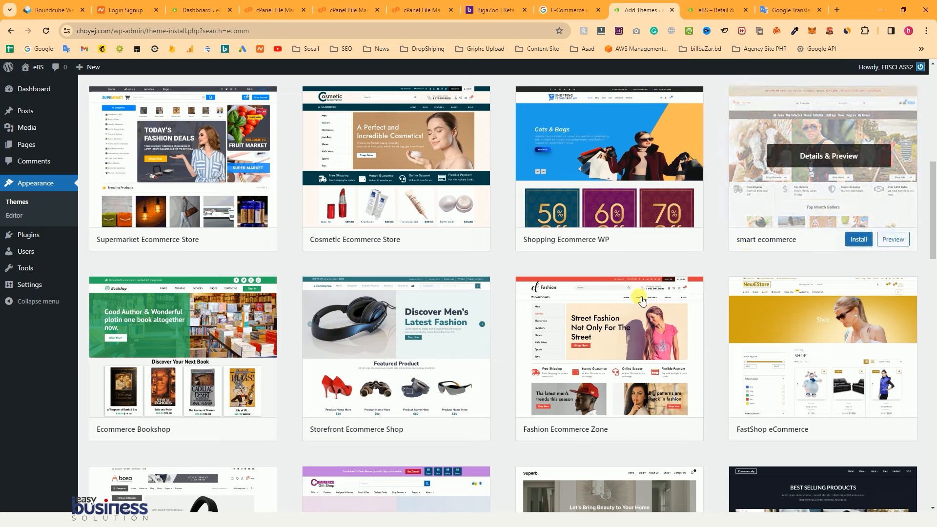
pyautogui.scroll(-2, 610, 380)
pyautogui.scroll(-2, 351, 388)
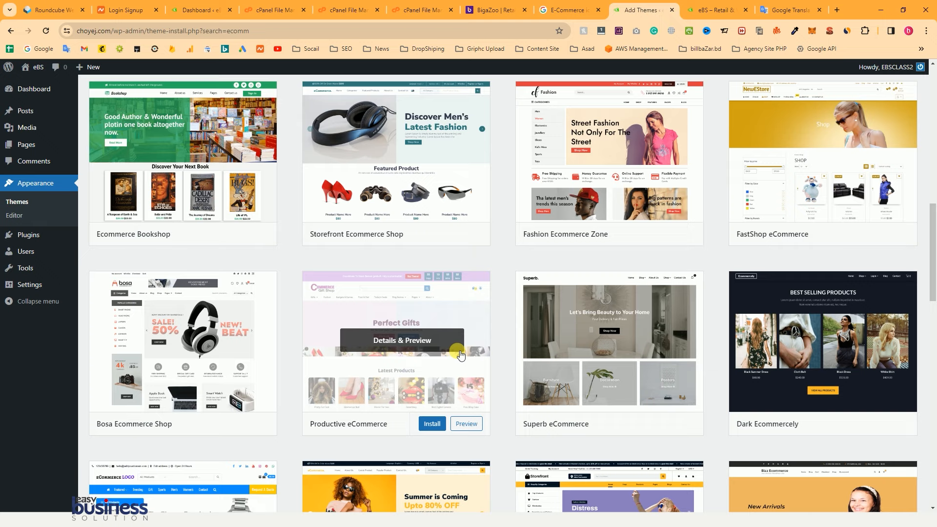
pyautogui.scroll(-4, 462, 371)
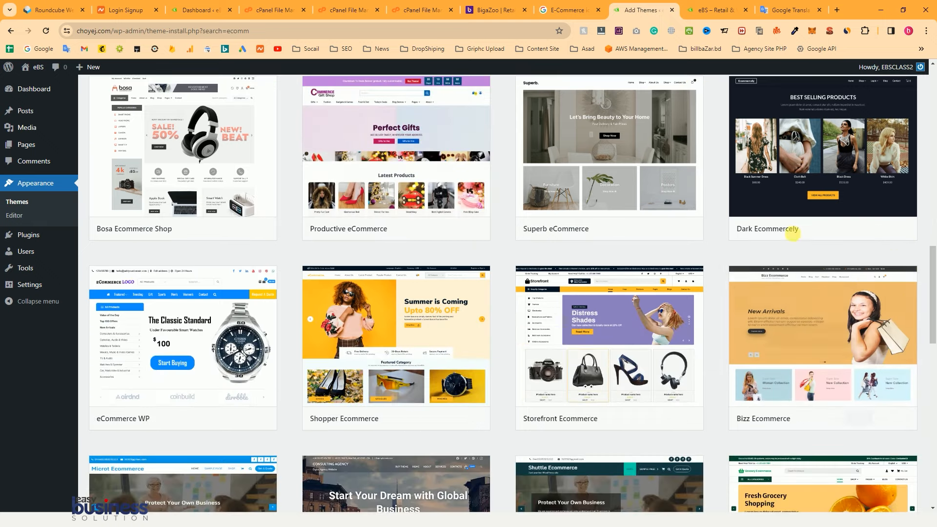
pyautogui.scroll(-15, 436, 408)
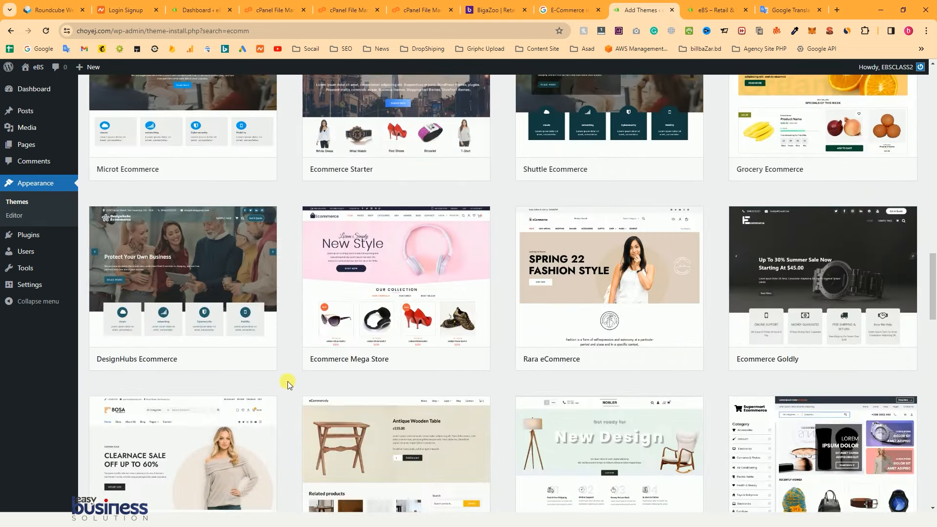
pyautogui.scroll(20, 533, 350)
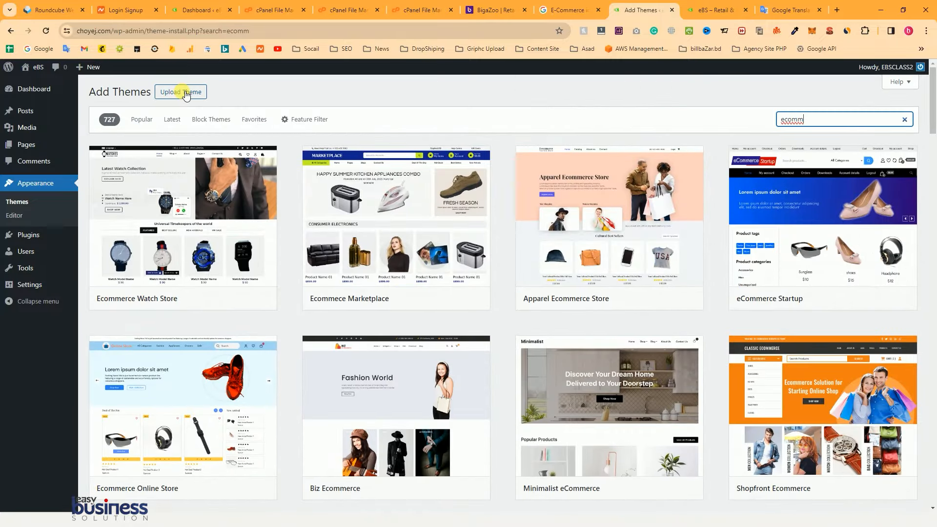
# Upload martfury-child.zip from the Martfury-Package folder and install it as a theme
pyautogui.click(183, 95)
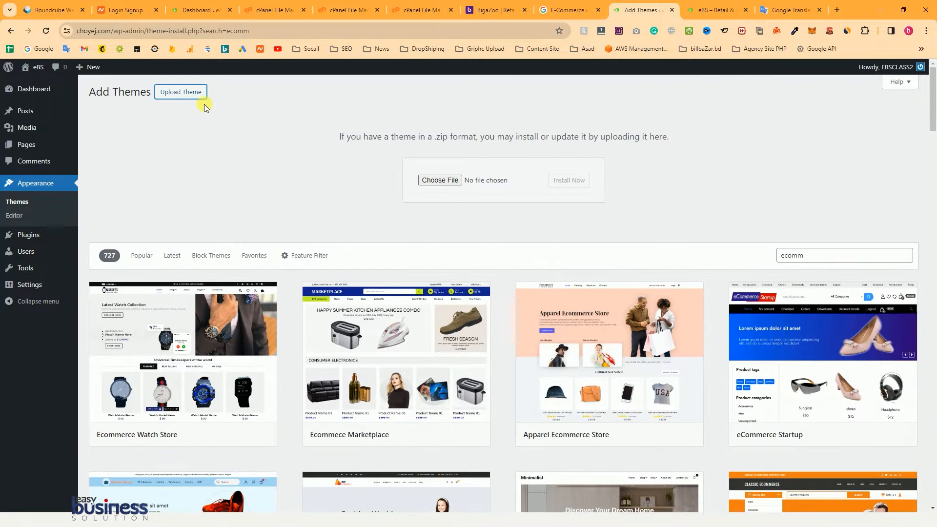
pyautogui.click(437, 180)
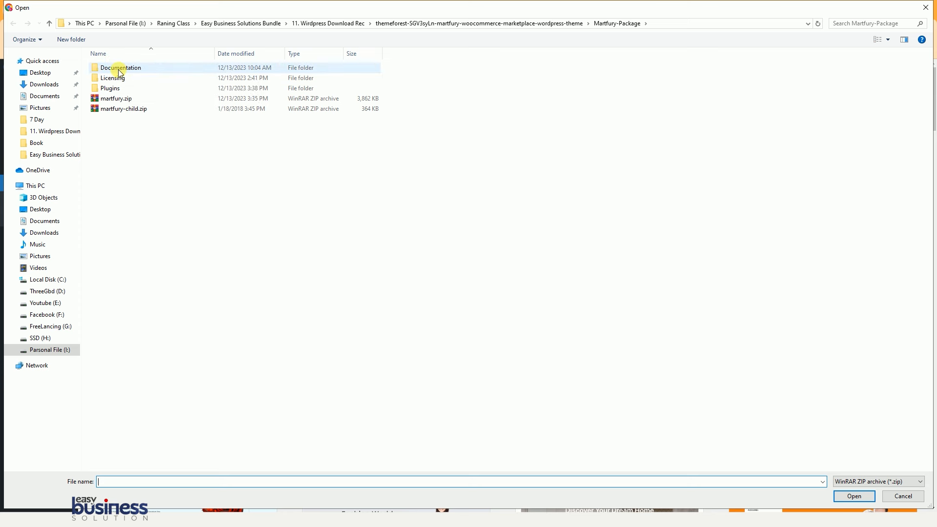
pyautogui.doubleClick(122, 110)
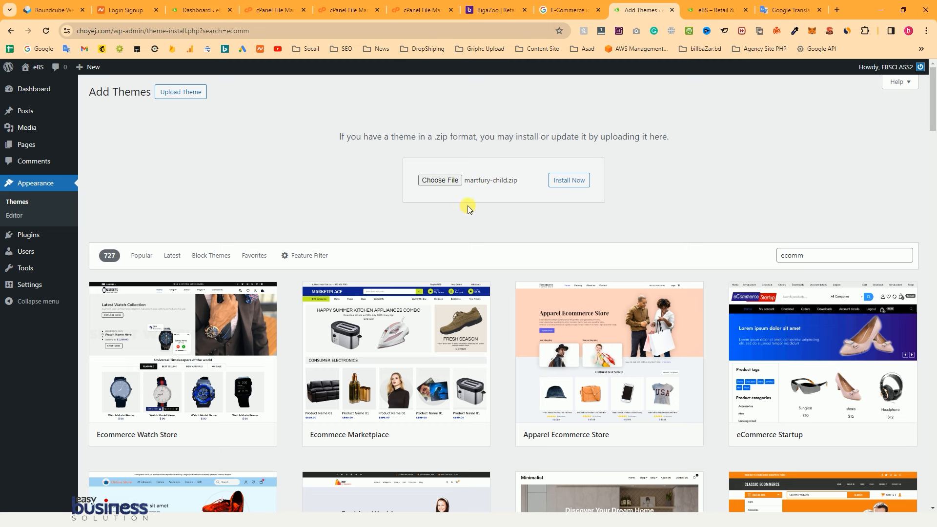
pyautogui.click(574, 185)
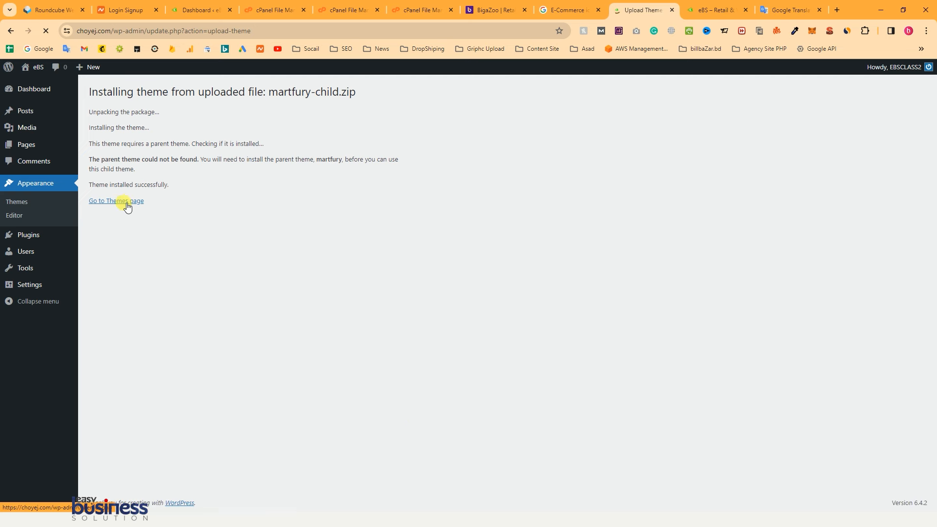
# Go to the Themes page and read the Martfury Child entry under Broken Themes
pyautogui.click(120, 201)
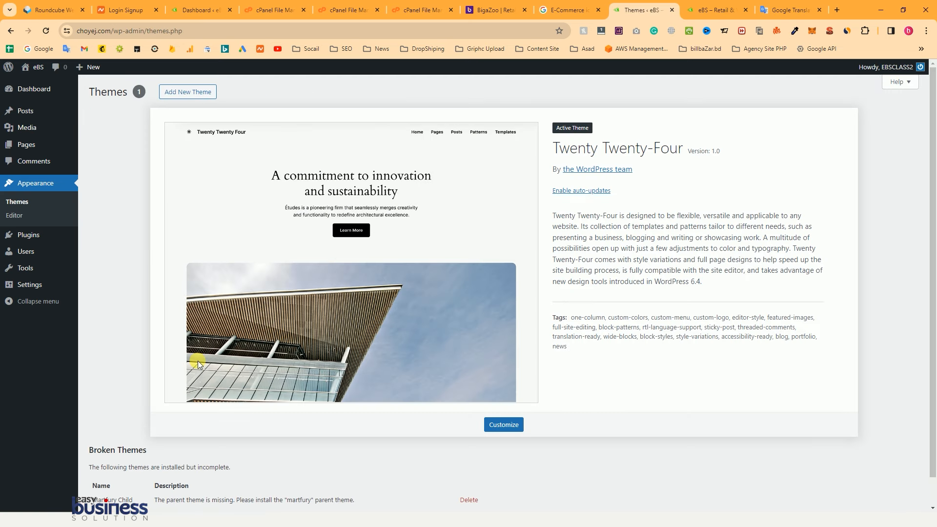
pyautogui.scroll(-1, 193, 329)
pyautogui.moveTo(103, 470); pyautogui.dragTo(315, 470)
pyautogui.scroll(1, 271, 376)
pyautogui.scroll(-1, 257, 488)
pyautogui.click(319, 470)
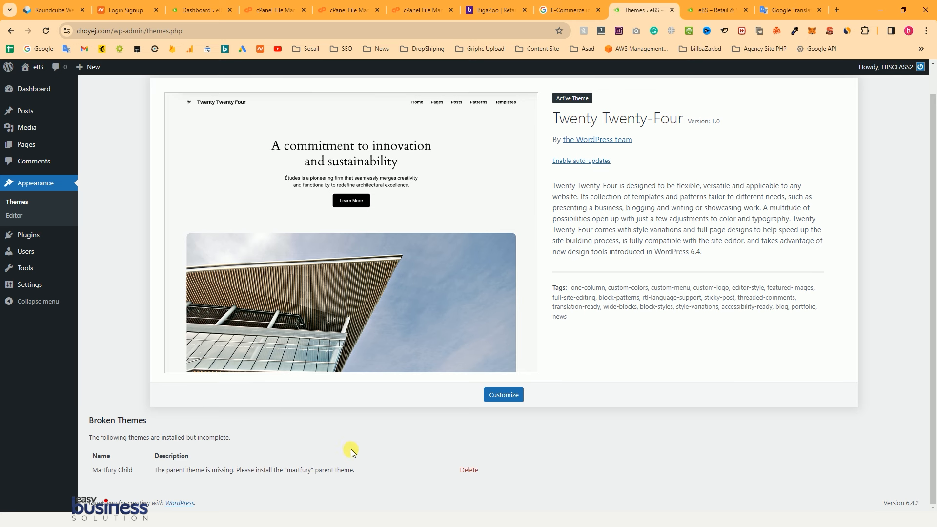
pyautogui.scroll(1, 349, 442)
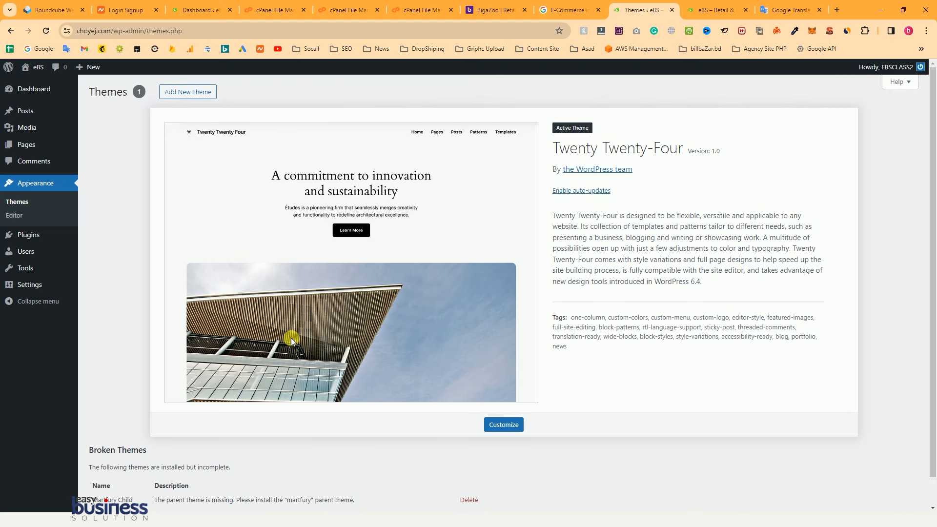
# Add another new theme by uploading martfury.zip from the Martfury-Package folder and installing it
pyautogui.click(186, 96)
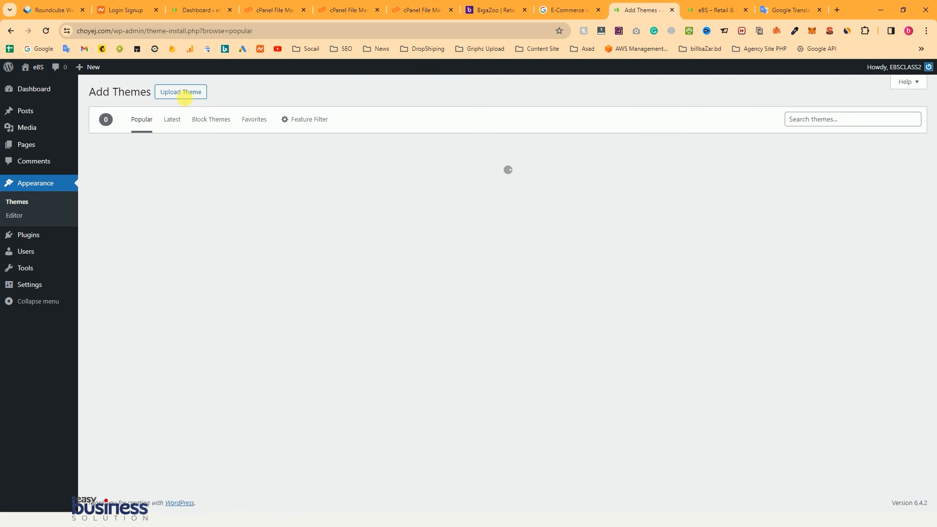
pyautogui.click(185, 95)
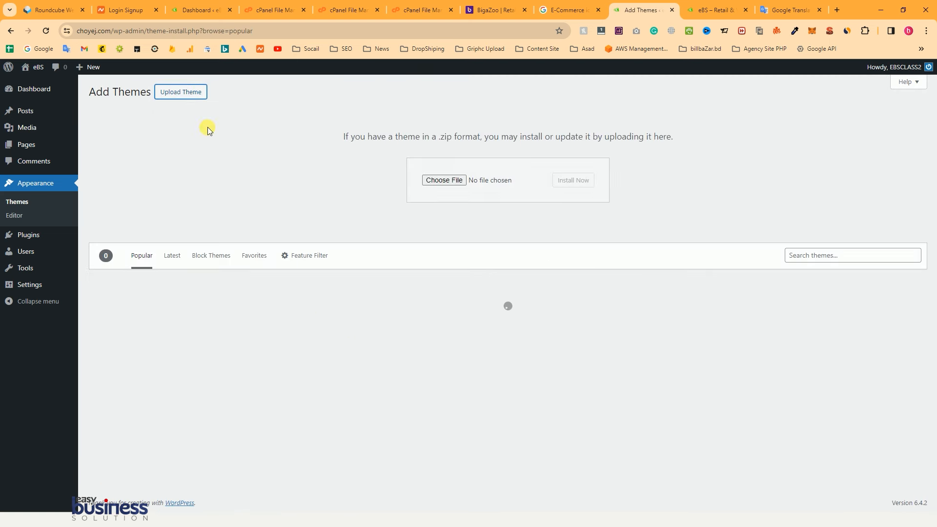
pyautogui.click(439, 180)
pyautogui.click(122, 101)
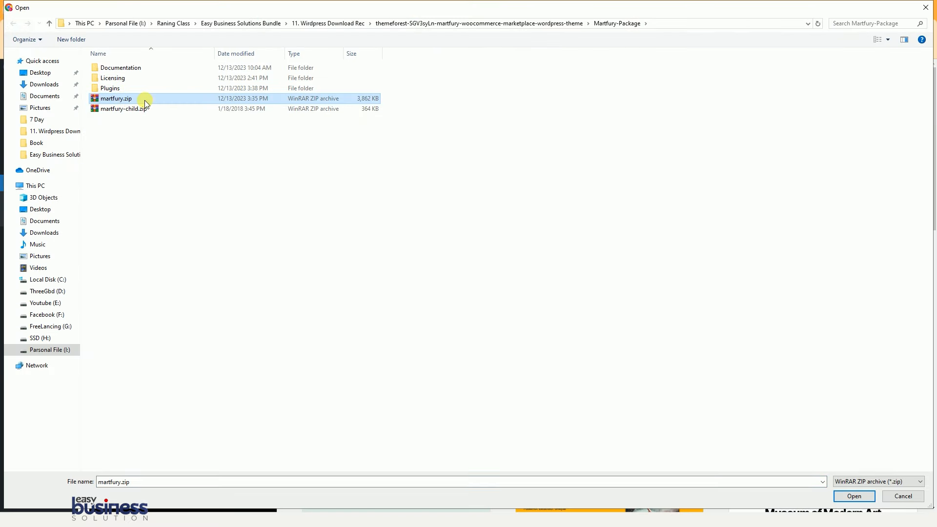
pyautogui.doubleClick(144, 99)
pyautogui.click(569, 181)
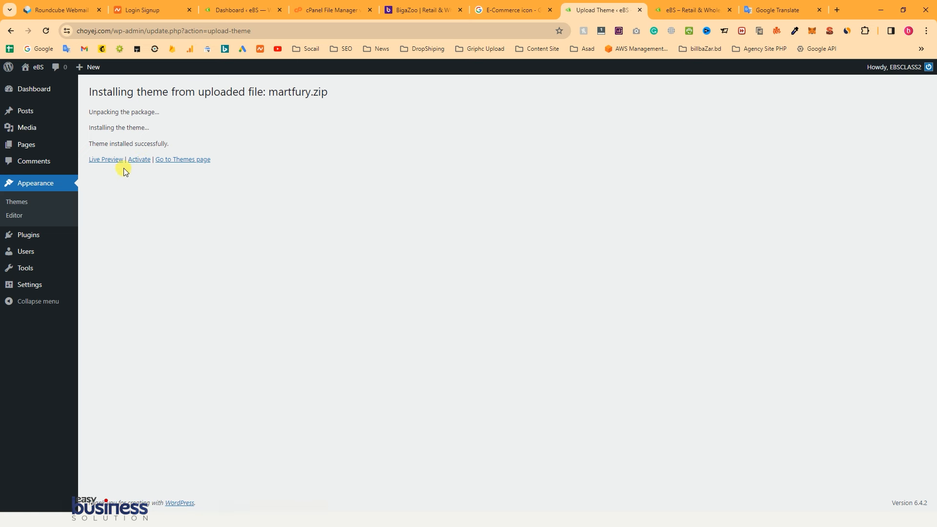
# Review the installed Martfury and Martfury Child themes on the Themes page and check the live eBS front page
pyautogui.click(35, 183)
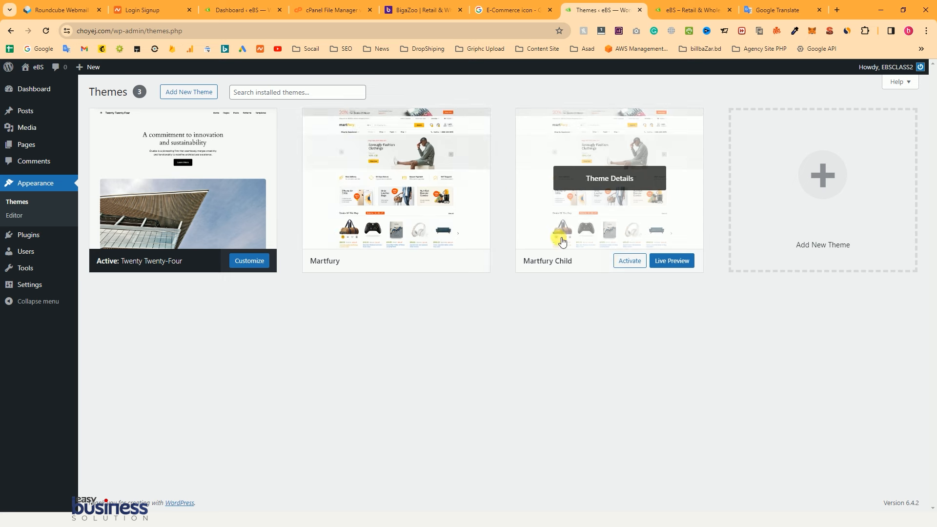
pyautogui.click(693, 10)
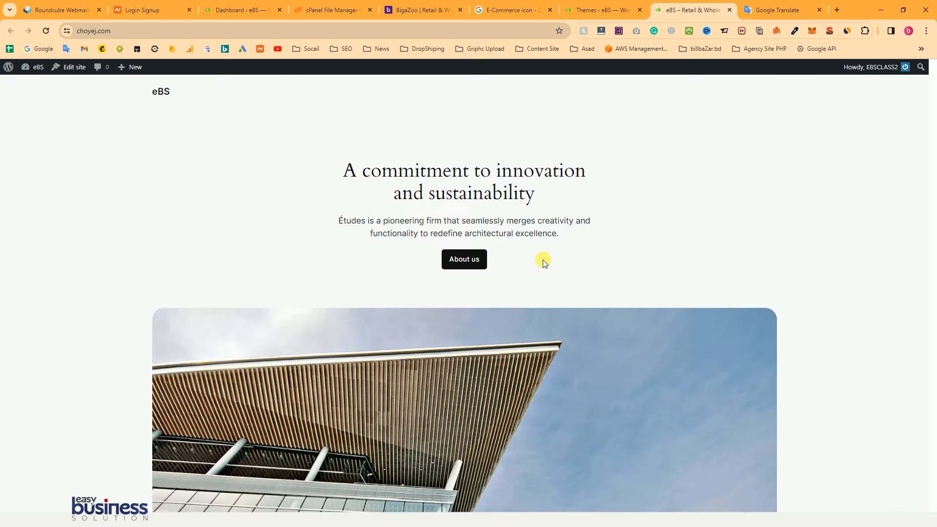
pyautogui.click(602, 9)
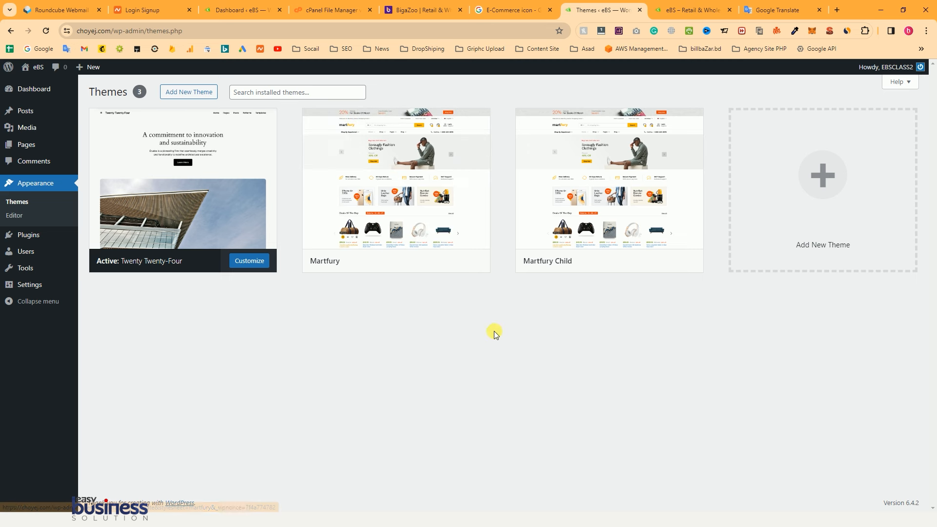
pyautogui.moveTo(339, 263)
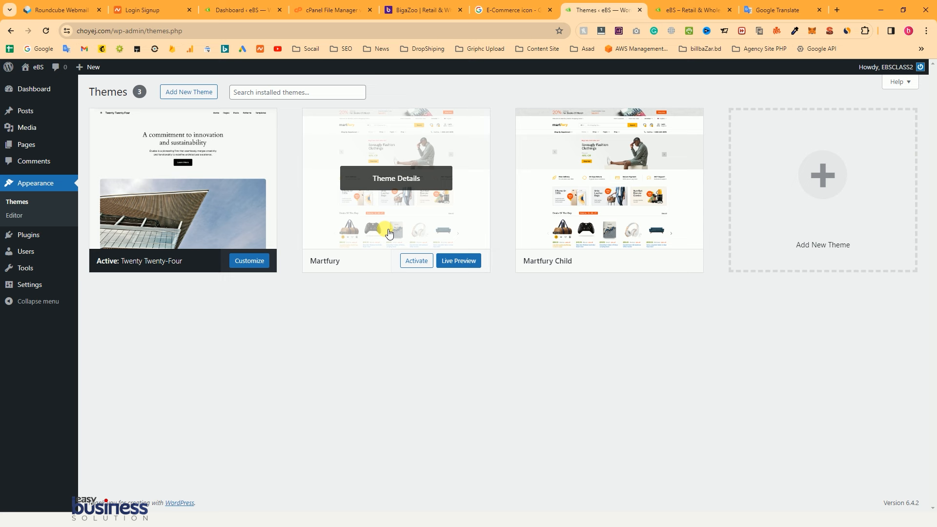
pyautogui.moveTo(617, 202)
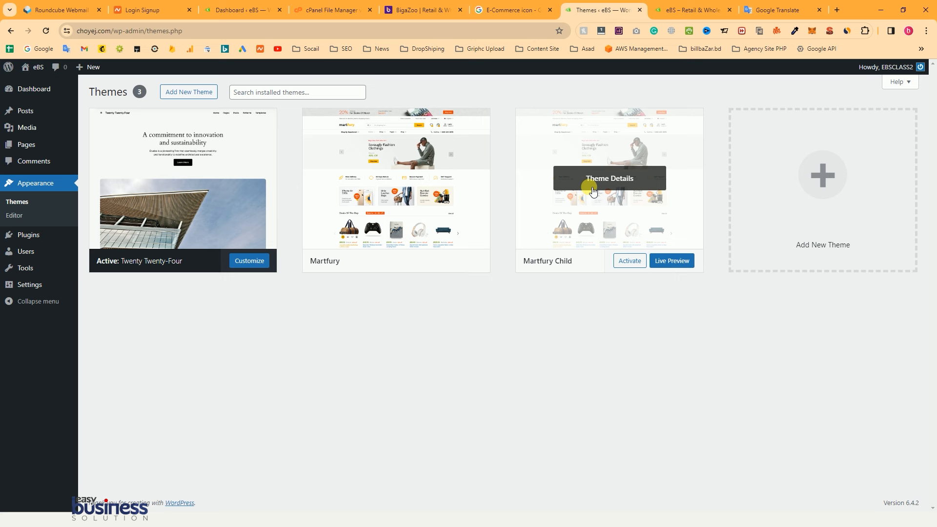
pyautogui.moveTo(403, 259)
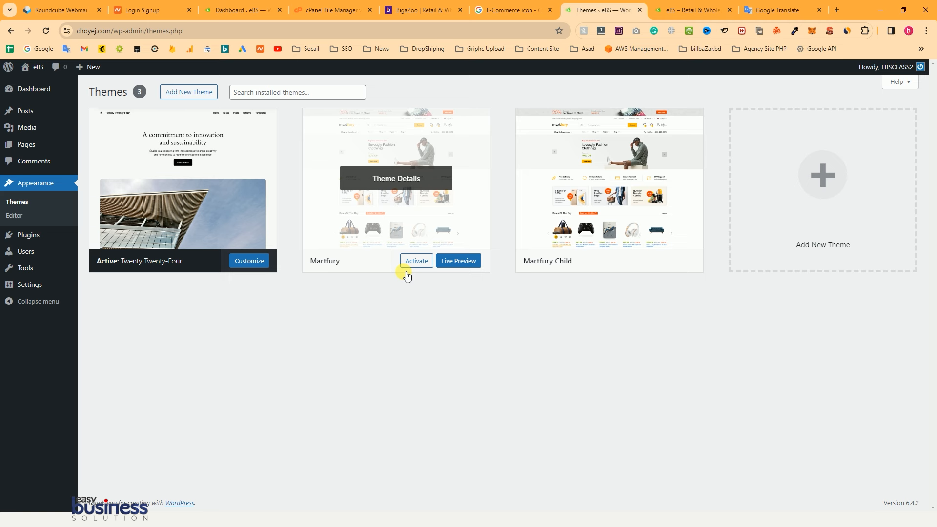
pyautogui.moveTo(641, 264)
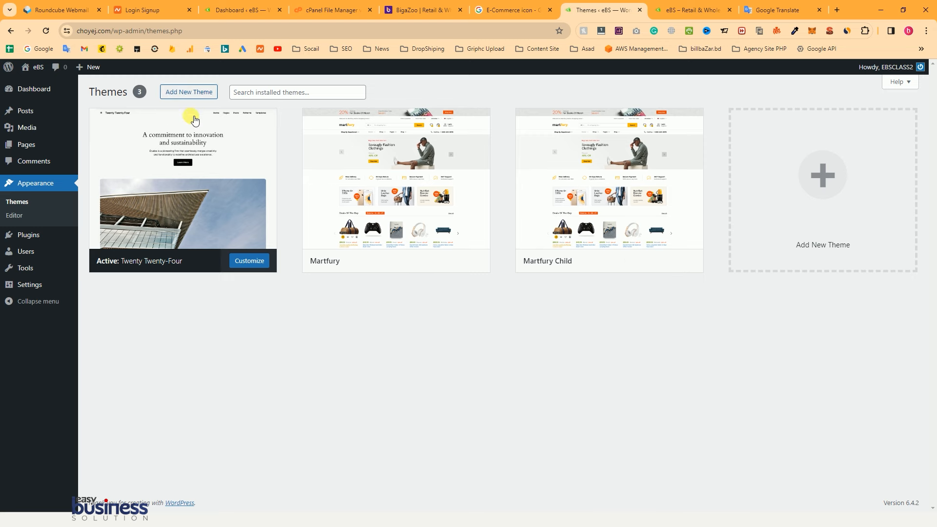
# Switch to cPanel, reopen File Manager from the tools page and open the choyej.com folder
pyautogui.click(332, 10)
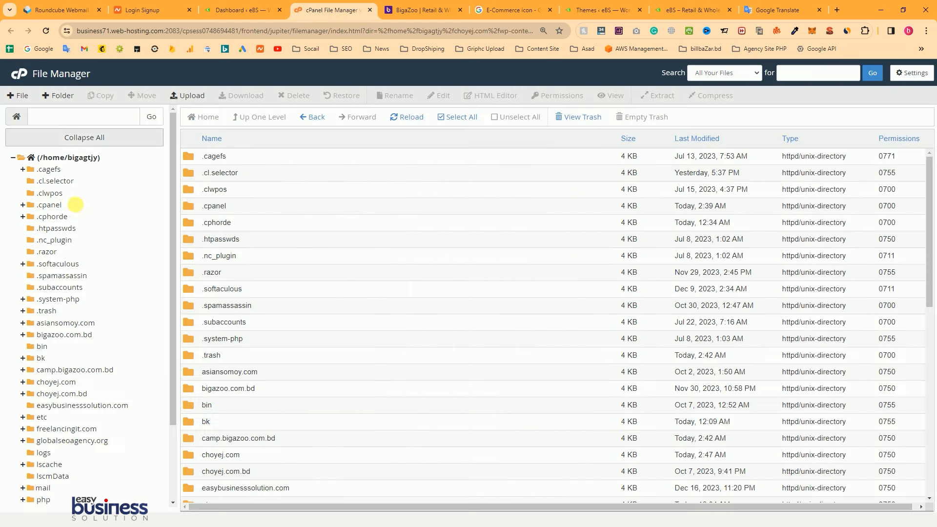
pyautogui.click(18, 73)
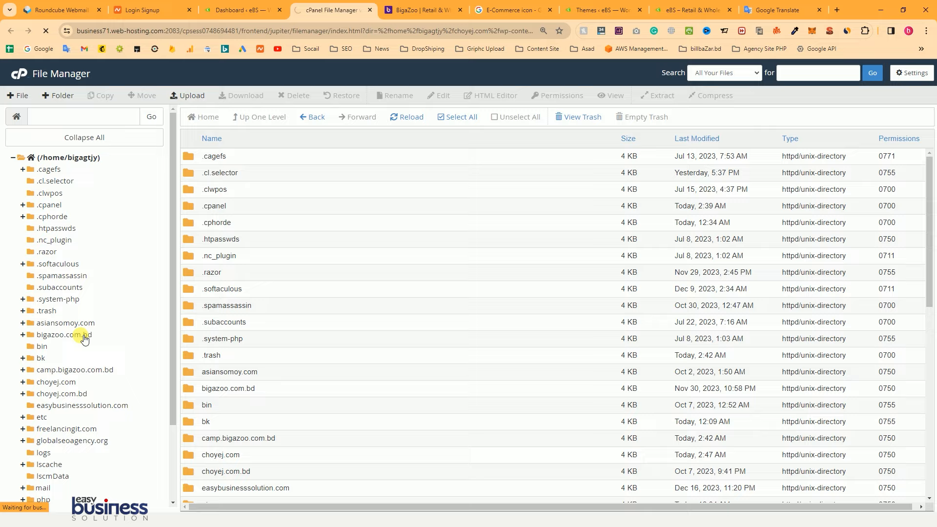
pyautogui.scroll(-4, 280, 192)
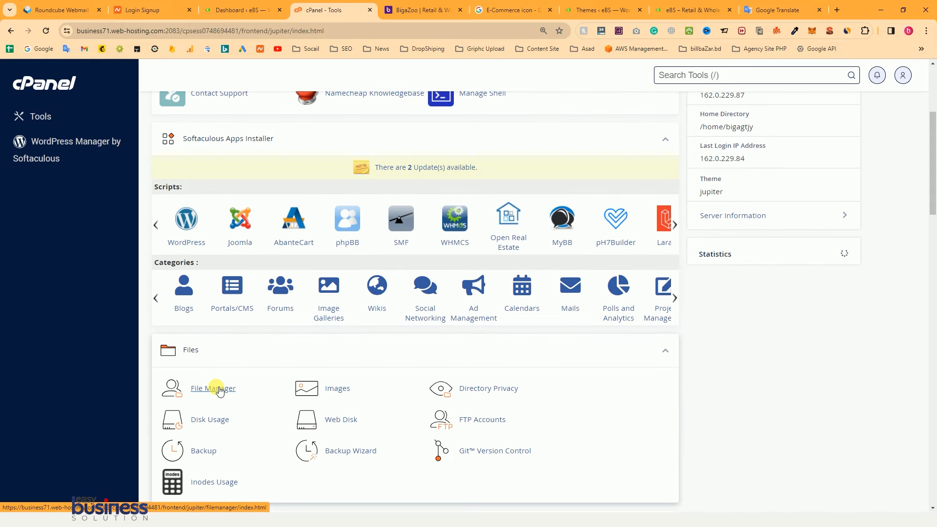
pyautogui.click(210, 328)
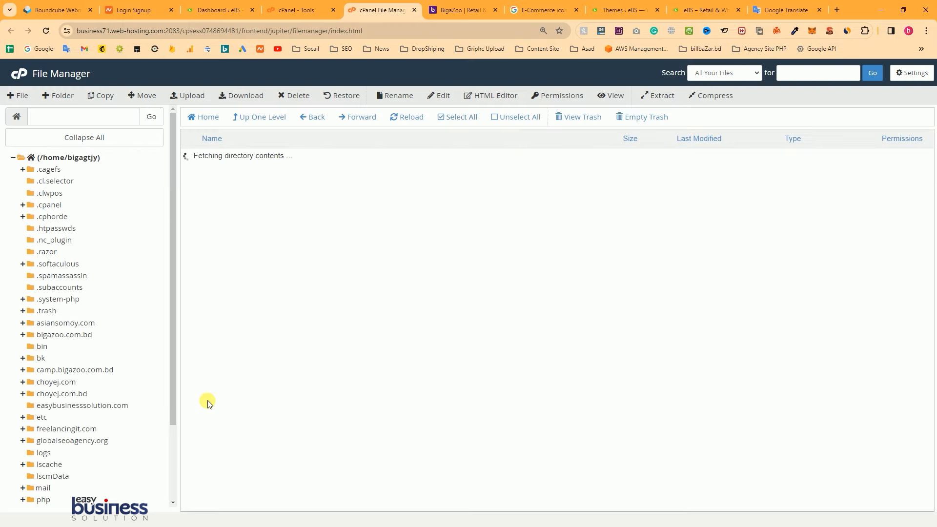
pyautogui.scroll(-1, 68, 371)
pyautogui.click(62, 348)
pyautogui.click(51, 337)
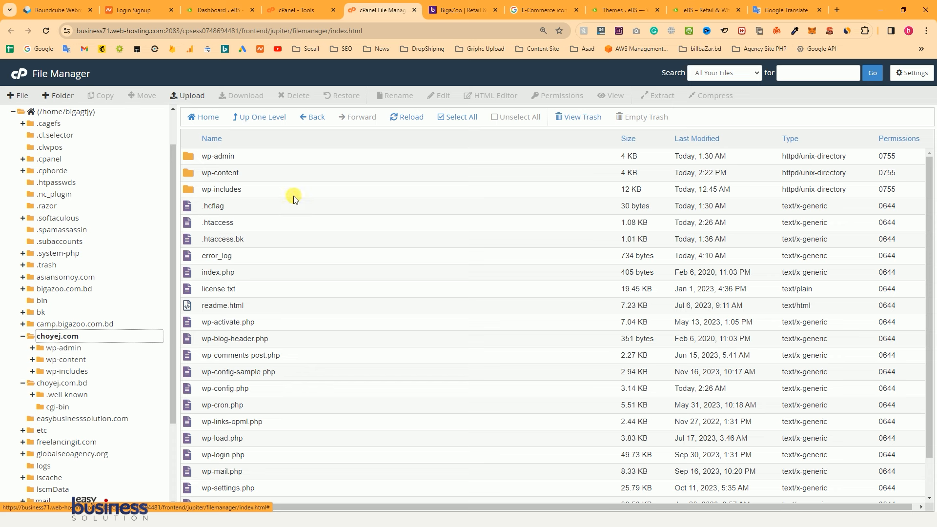
# Open the themes folder inside wp-content to check the installed theme folders, and return to the WordPress Themes page
pyautogui.scroll(-1, 318, 309)
pyautogui.scroll(1, 317, 307)
pyautogui.doubleClick(188, 173)
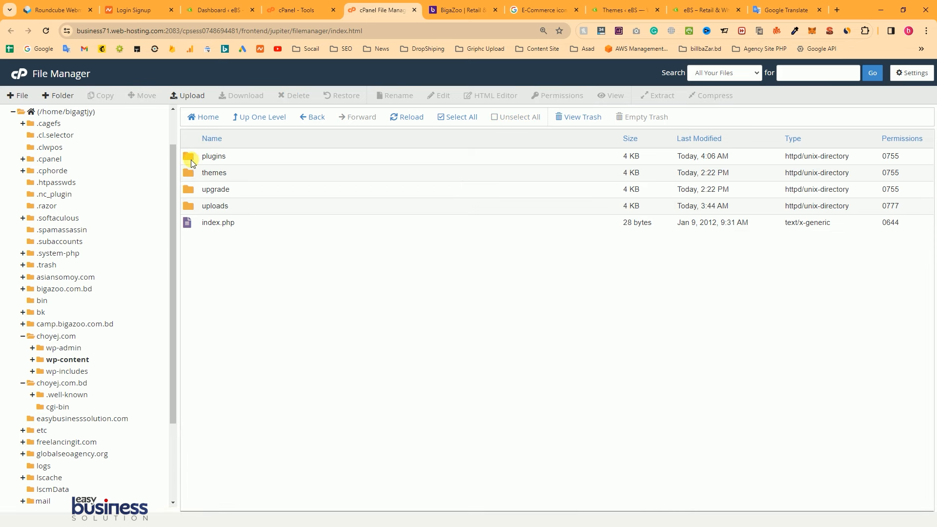
pyautogui.doubleClick(187, 172)
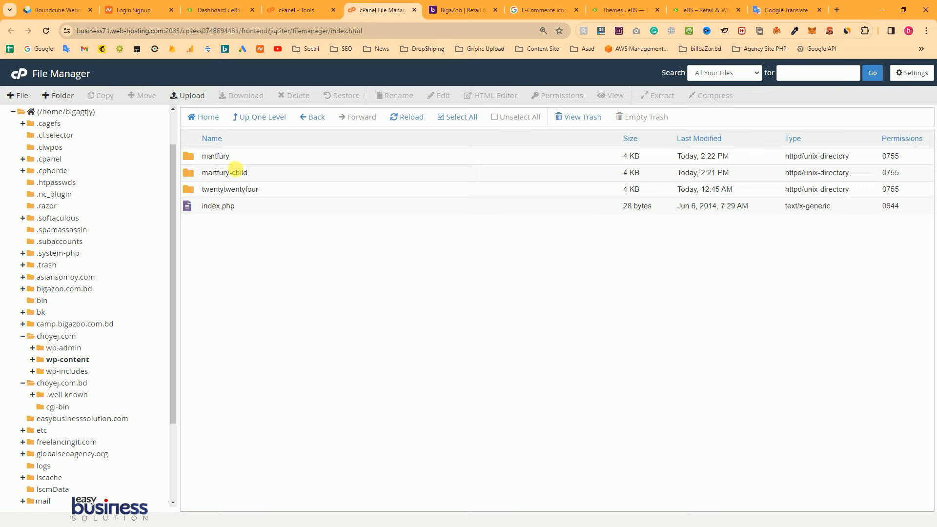
pyautogui.click(622, 10)
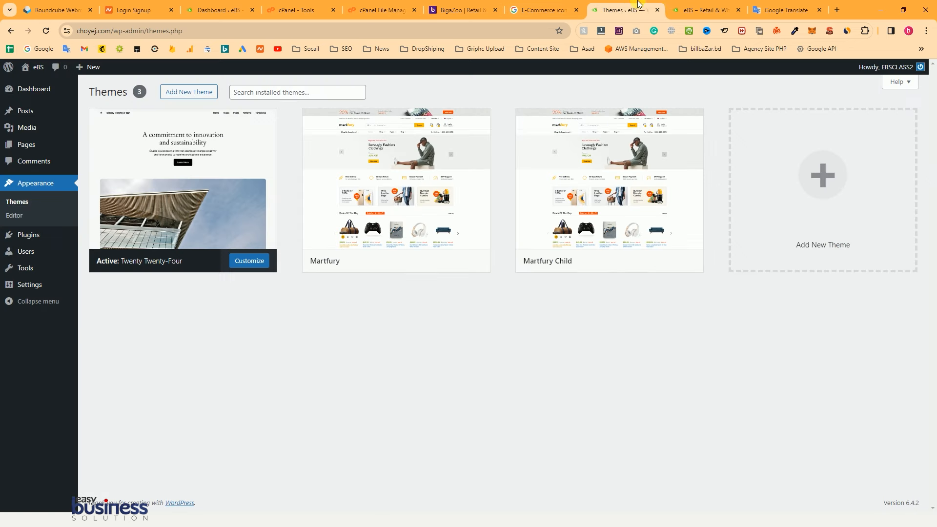
# Switch to cPanel File Manager, upload martfury-child.zip from the Martfury-Package folder into wp-content/themes and return to that folder
pyautogui.click(382, 9)
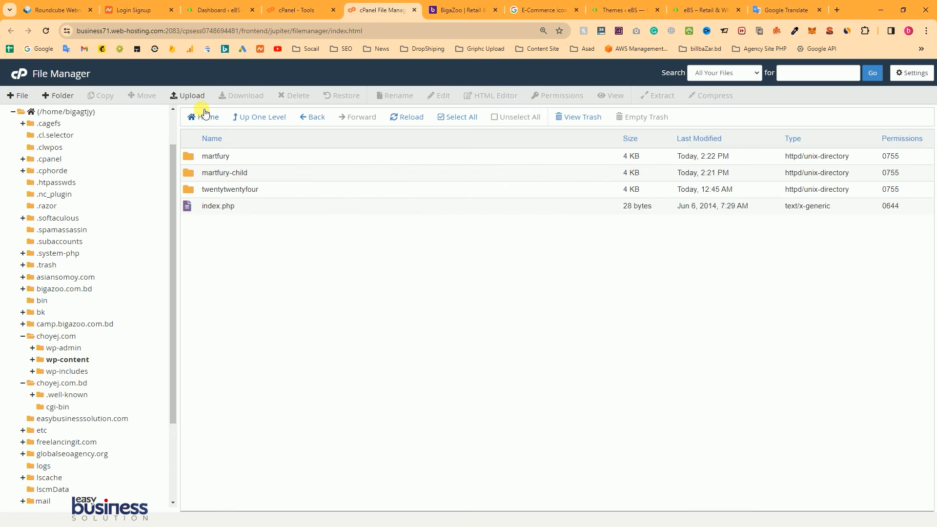
pyautogui.click(193, 97)
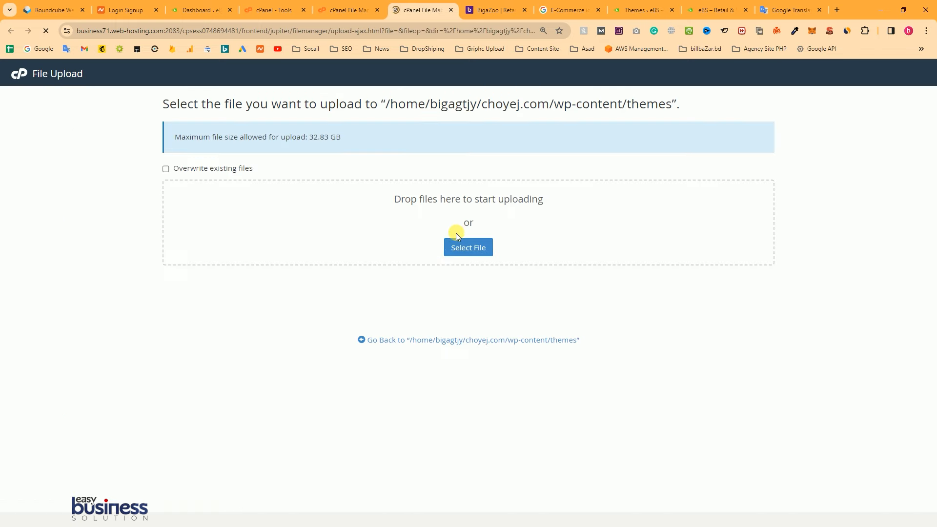
pyautogui.click(478, 254)
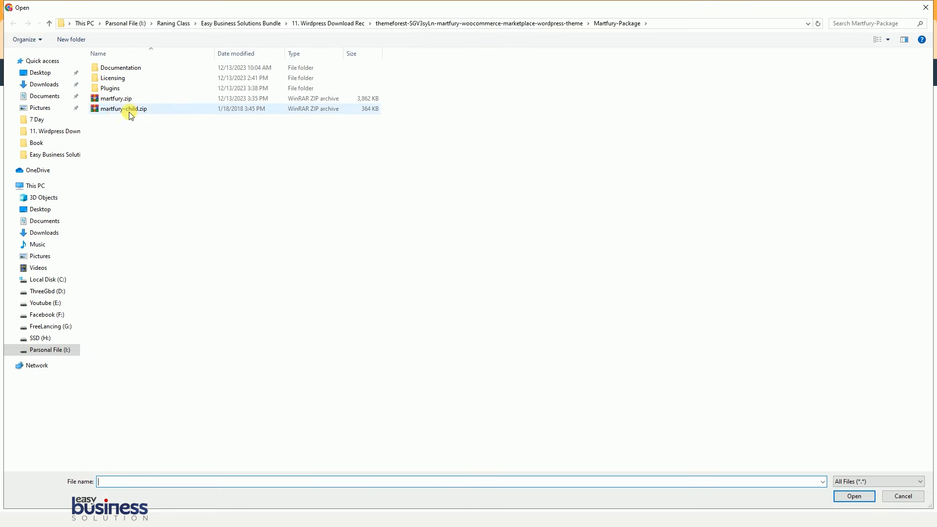
pyautogui.doubleClick(123, 110)
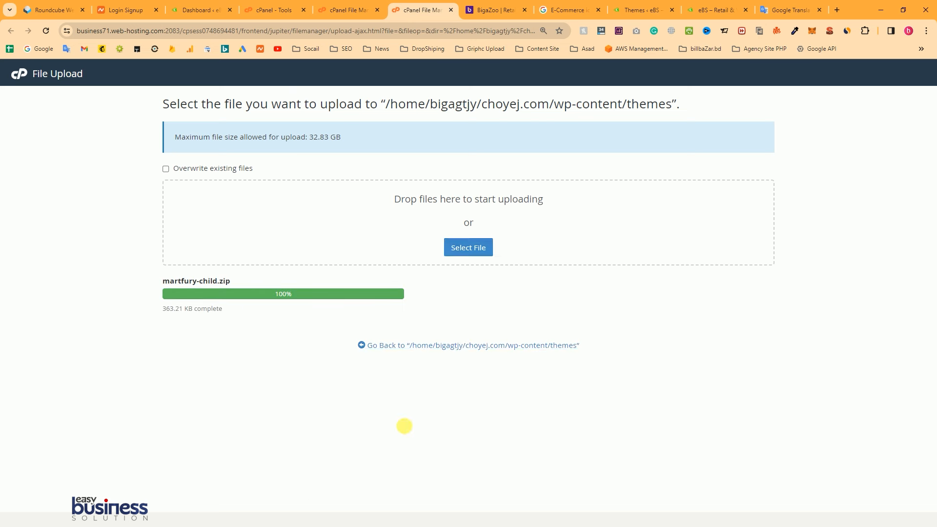
pyautogui.click(451, 346)
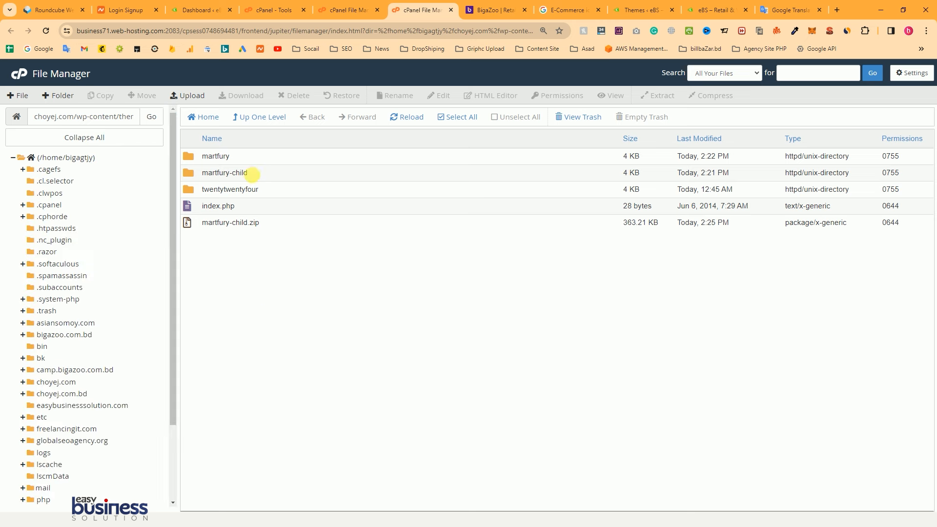
# Move the existing martfury-child folder in the themes directory to the trash
pyautogui.click(249, 175)
pyautogui.click(303, 97)
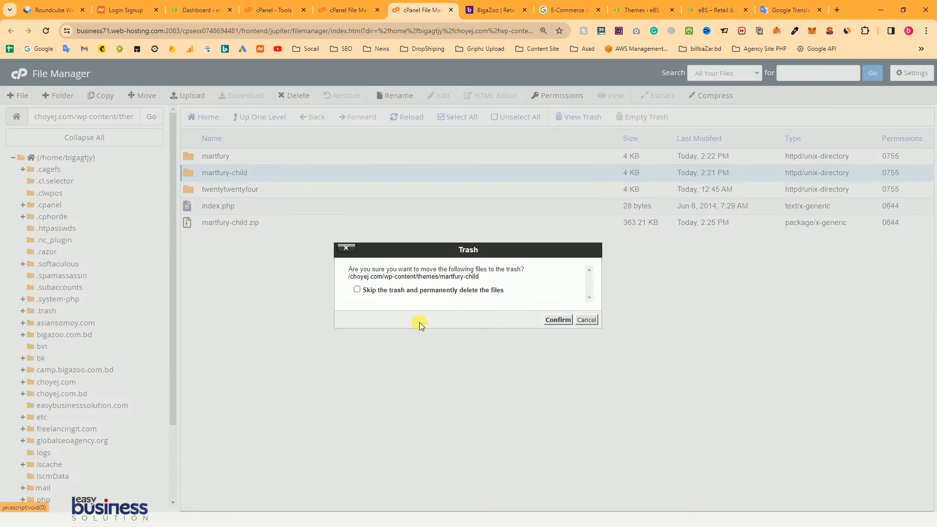
pyautogui.click(559, 319)
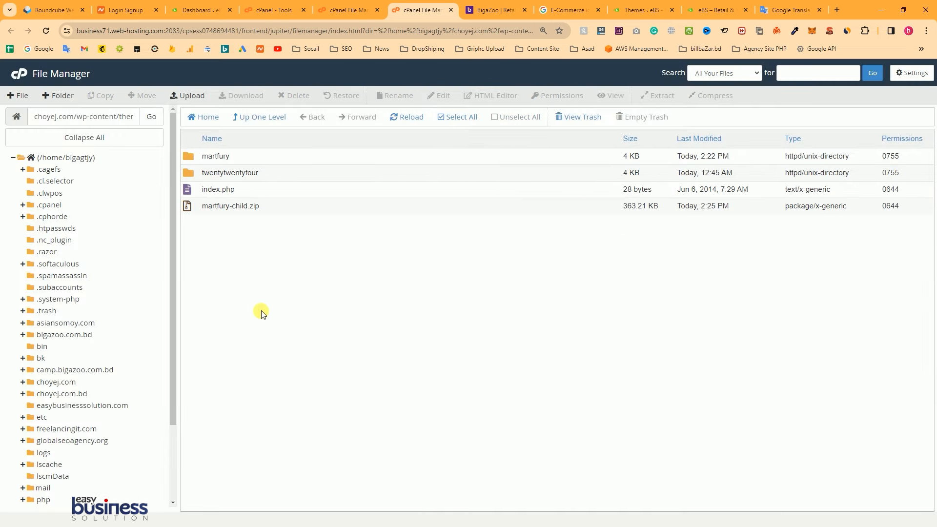
# Extract martfury-child.zip into /choyej.com/wp-content/themes and close the extraction results
pyautogui.click(267, 205)
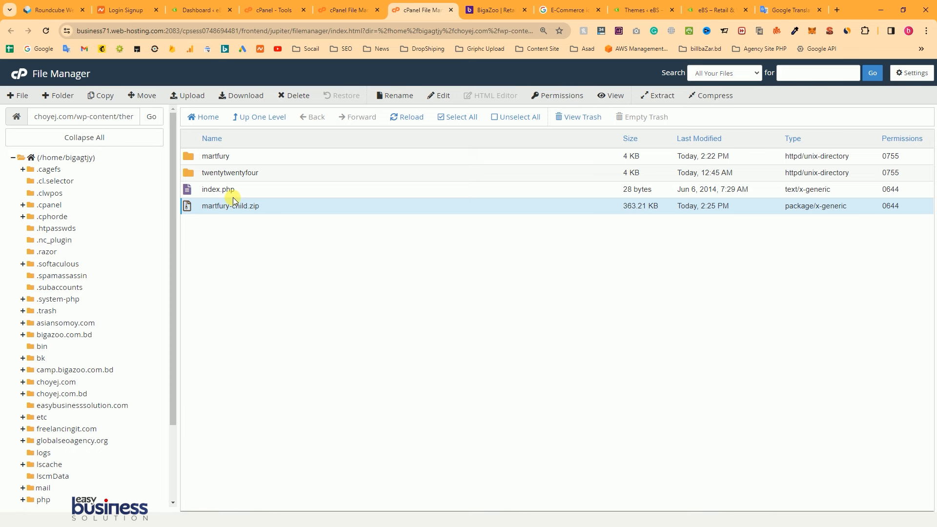
pyautogui.click(637, 10)
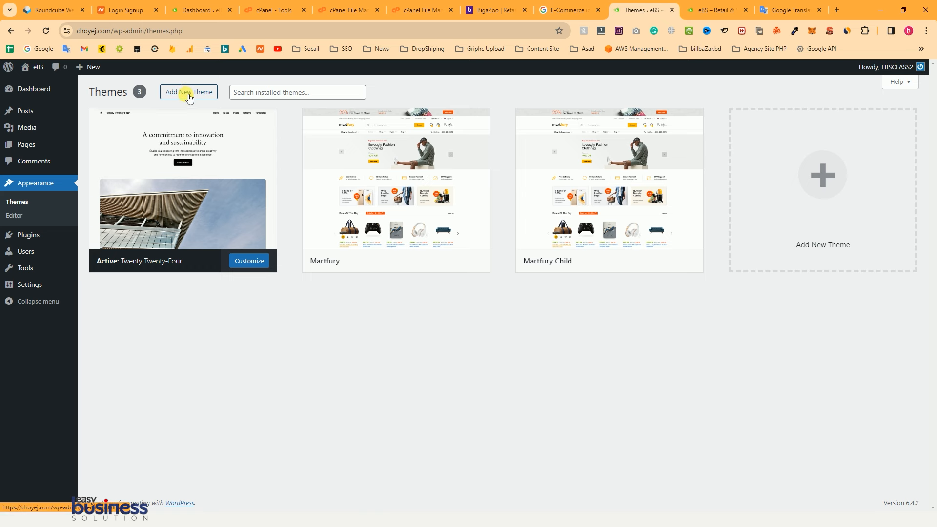
pyautogui.click(422, 10)
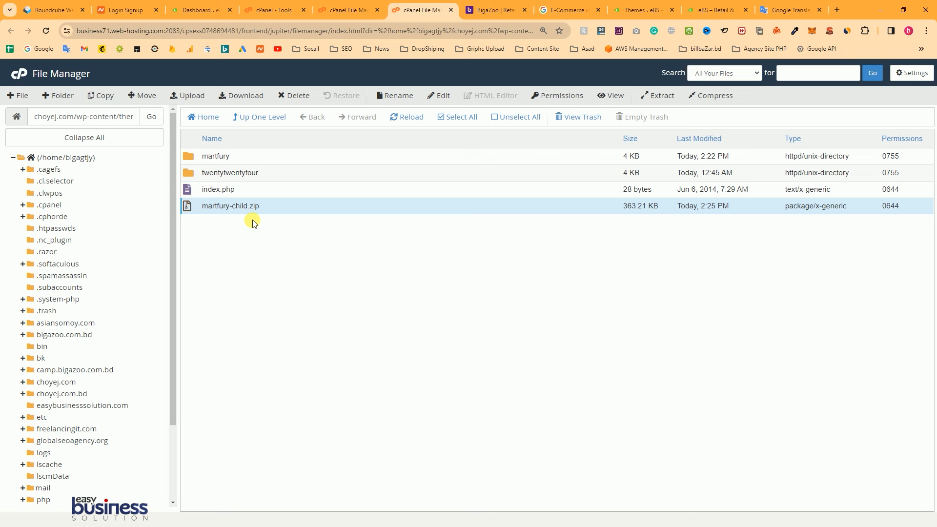
pyautogui.rightClick(262, 210)
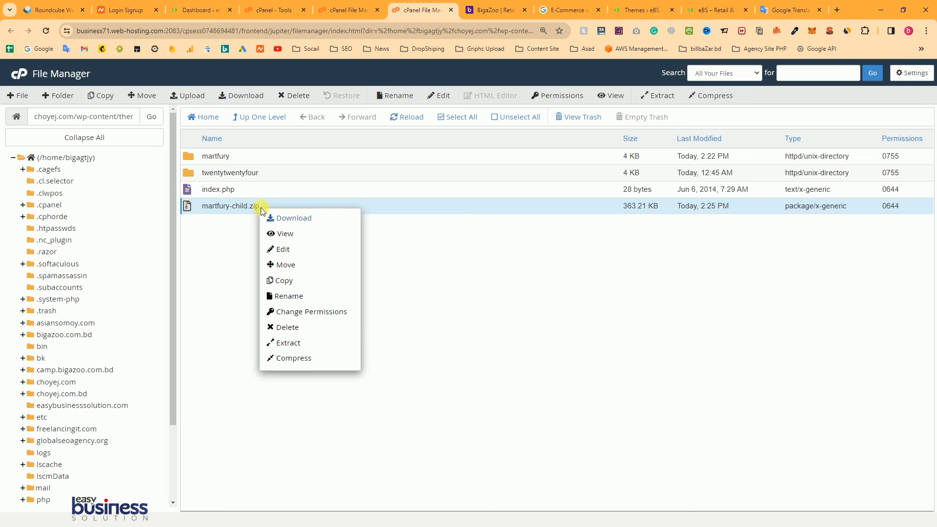
pyautogui.click(289, 343)
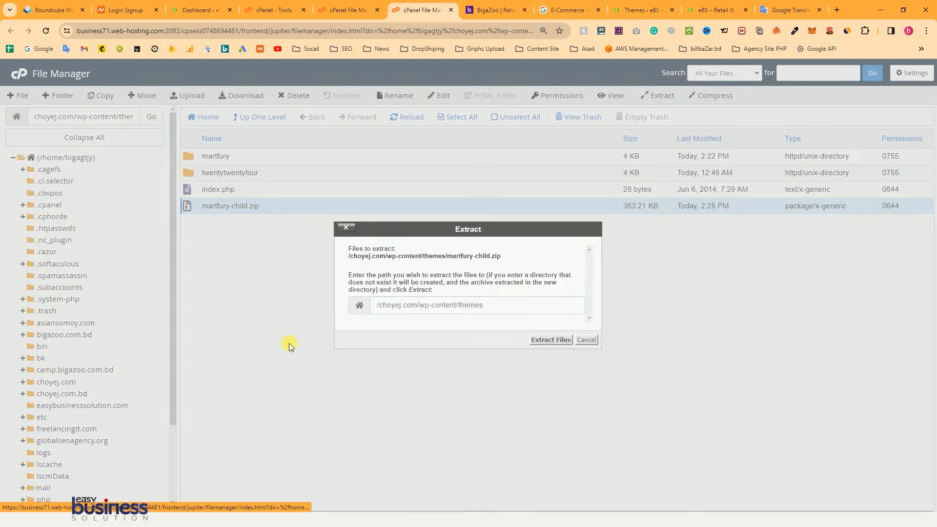
pyautogui.click(548, 340)
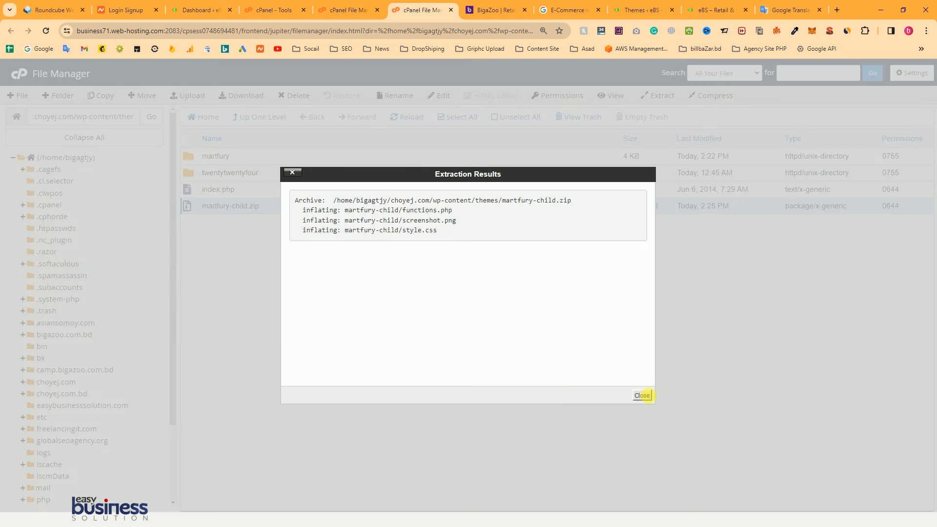
pyautogui.click(641, 395)
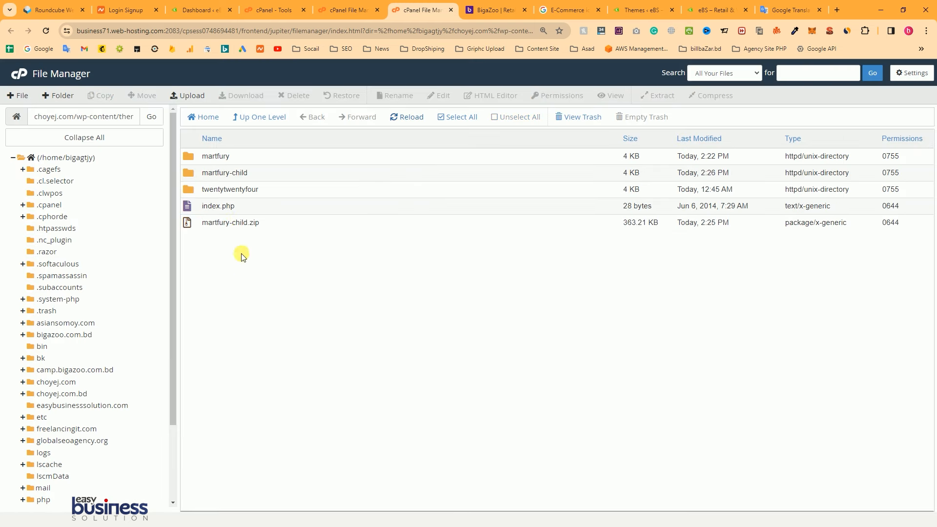
# Move the martfury-child.zip archive in the themes folder to the trash
pyautogui.click(263, 222)
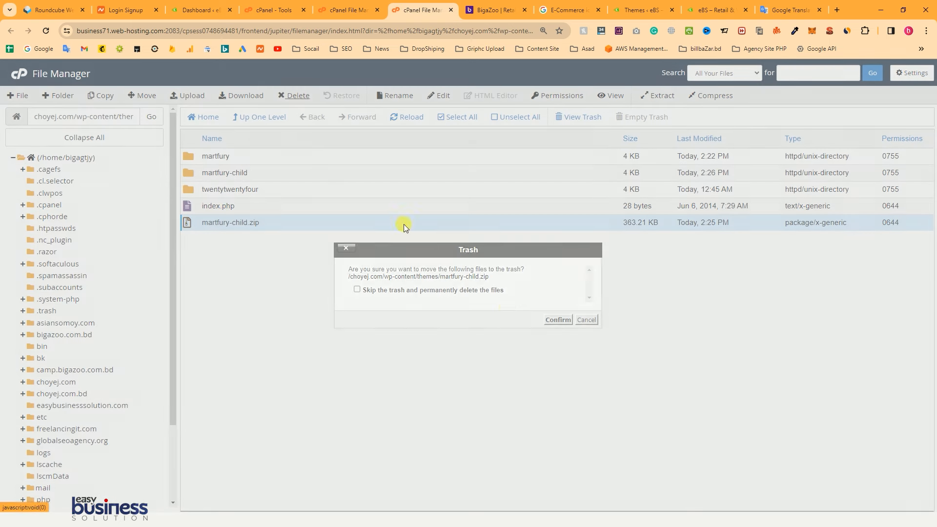
pyautogui.click(298, 95)
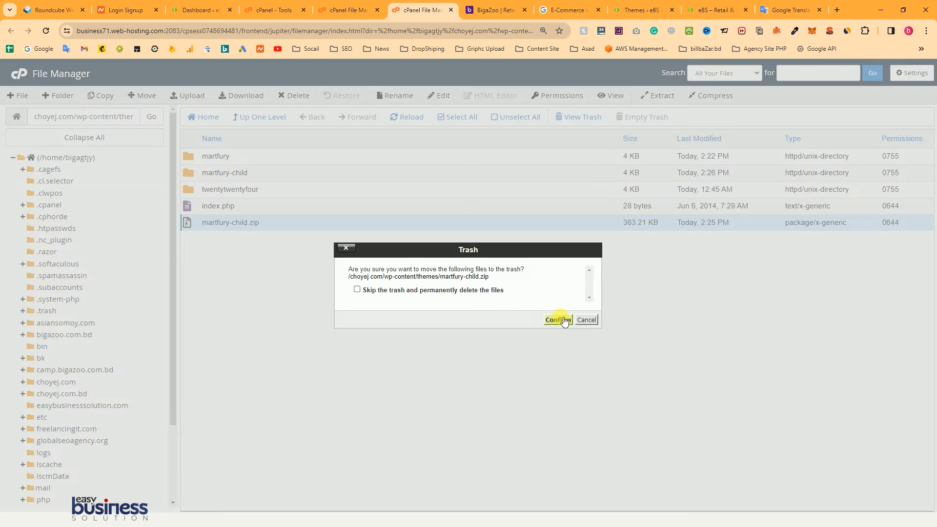
pyautogui.click(558, 319)
# Go back up to the choyej.com folder and open the plugins folder inside wp-content to check its contents
pyautogui.click(259, 117)
pyautogui.click(259, 117)
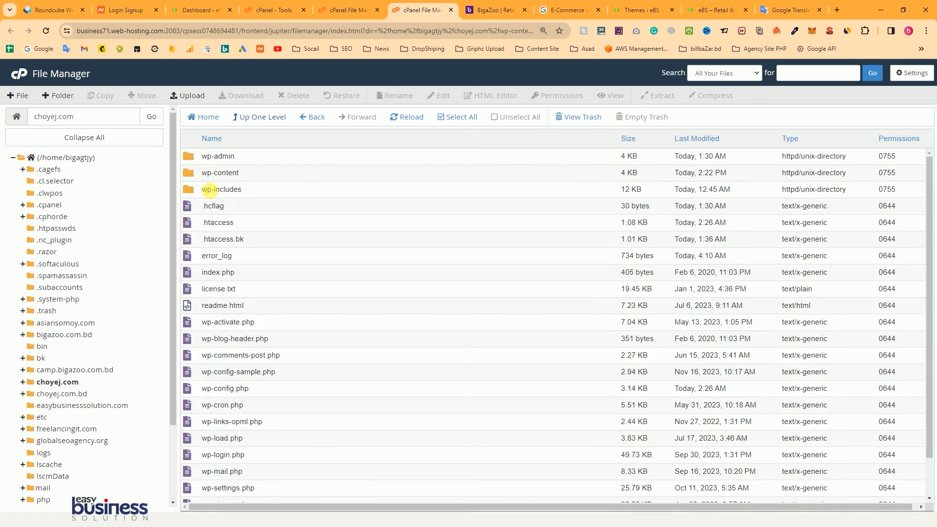
pyautogui.doubleClick(190, 171)
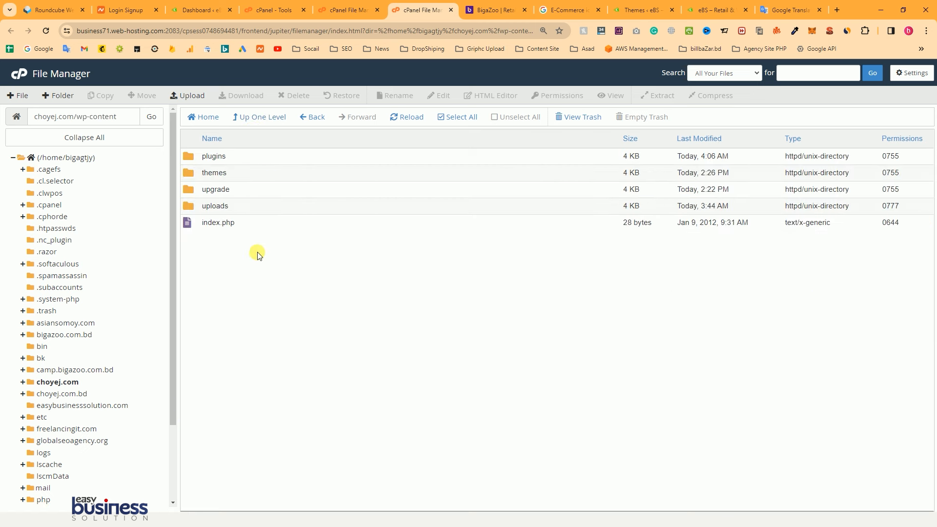
pyautogui.doubleClick(189, 156)
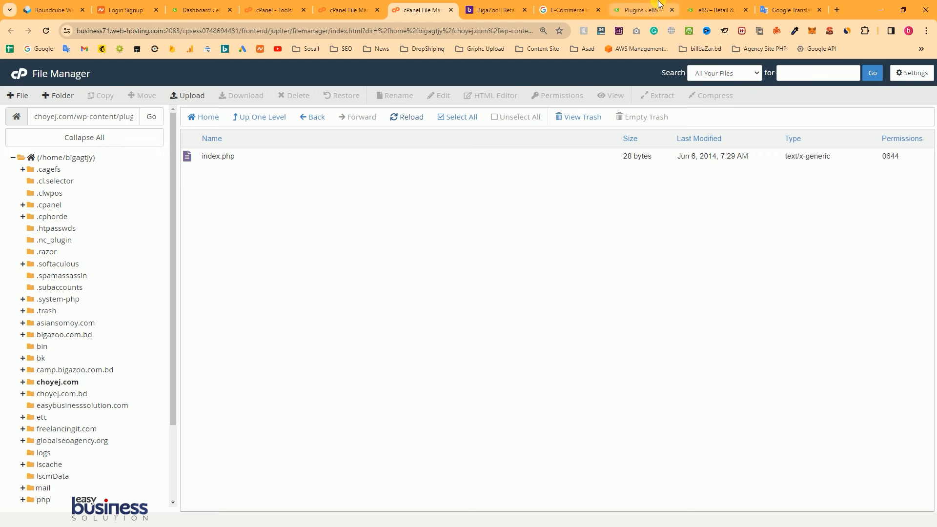
# Open the WordPress dashboard from the eBS site, close the old Plugins tab and go to the page for adding a new plugin
pyautogui.click(714, 4)
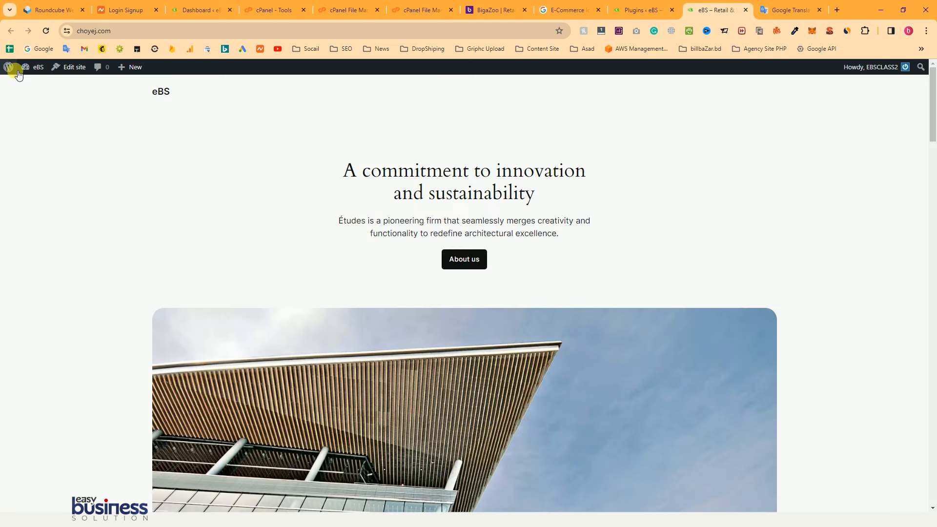
pyautogui.moveTo(33, 67)
pyautogui.click(36, 84)
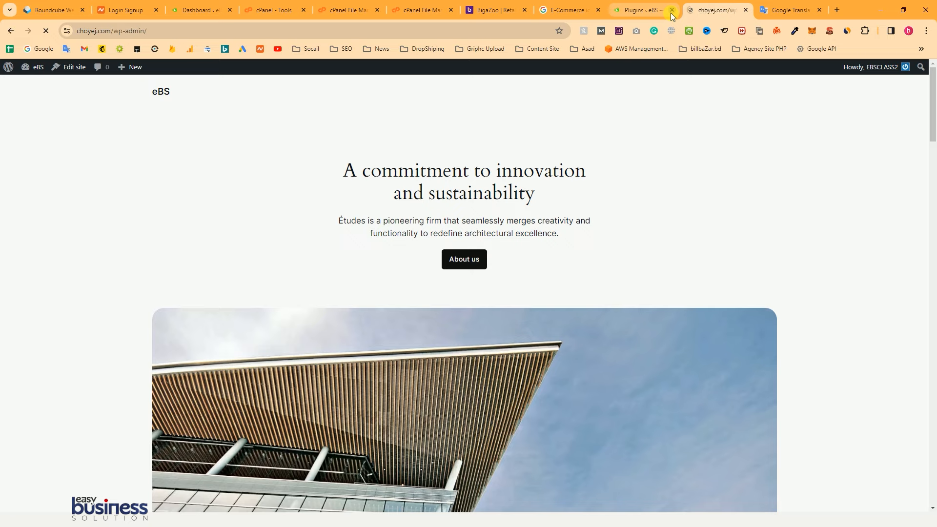
pyautogui.click(672, 10)
pyautogui.click(30, 235)
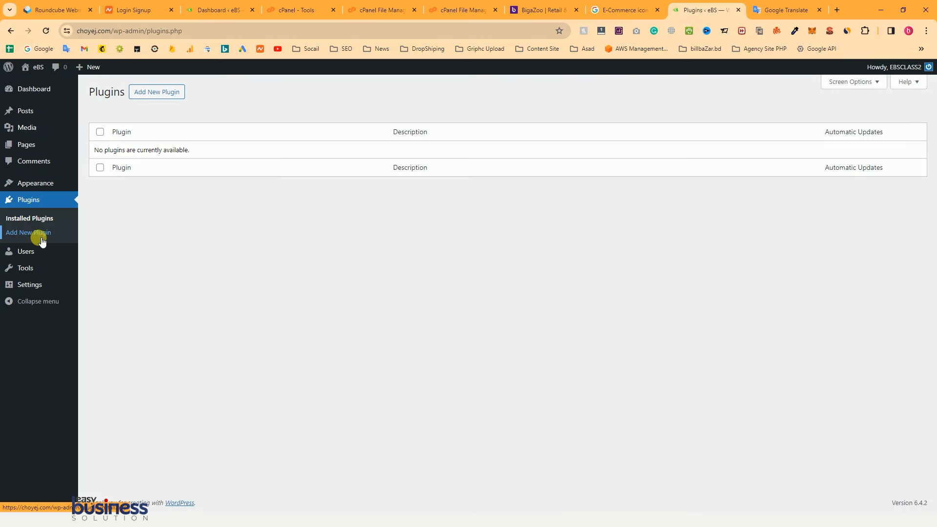
pyautogui.click(163, 95)
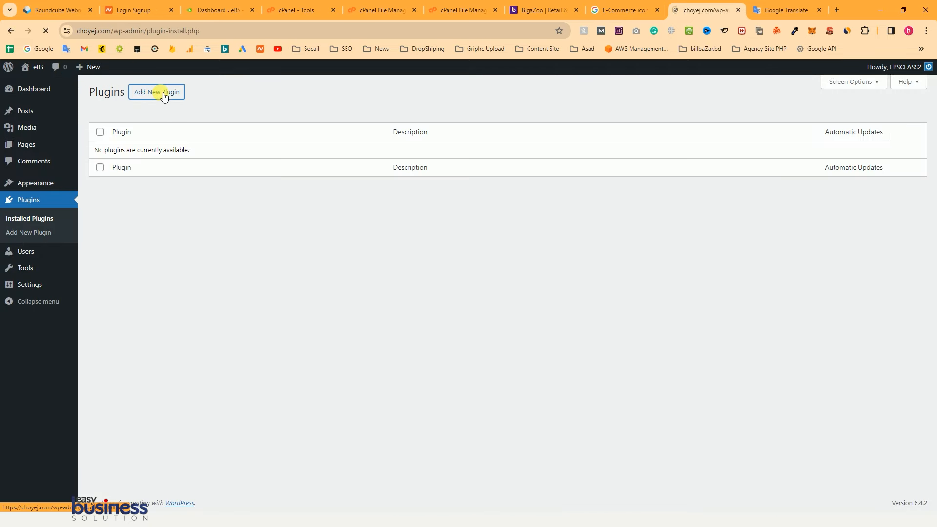